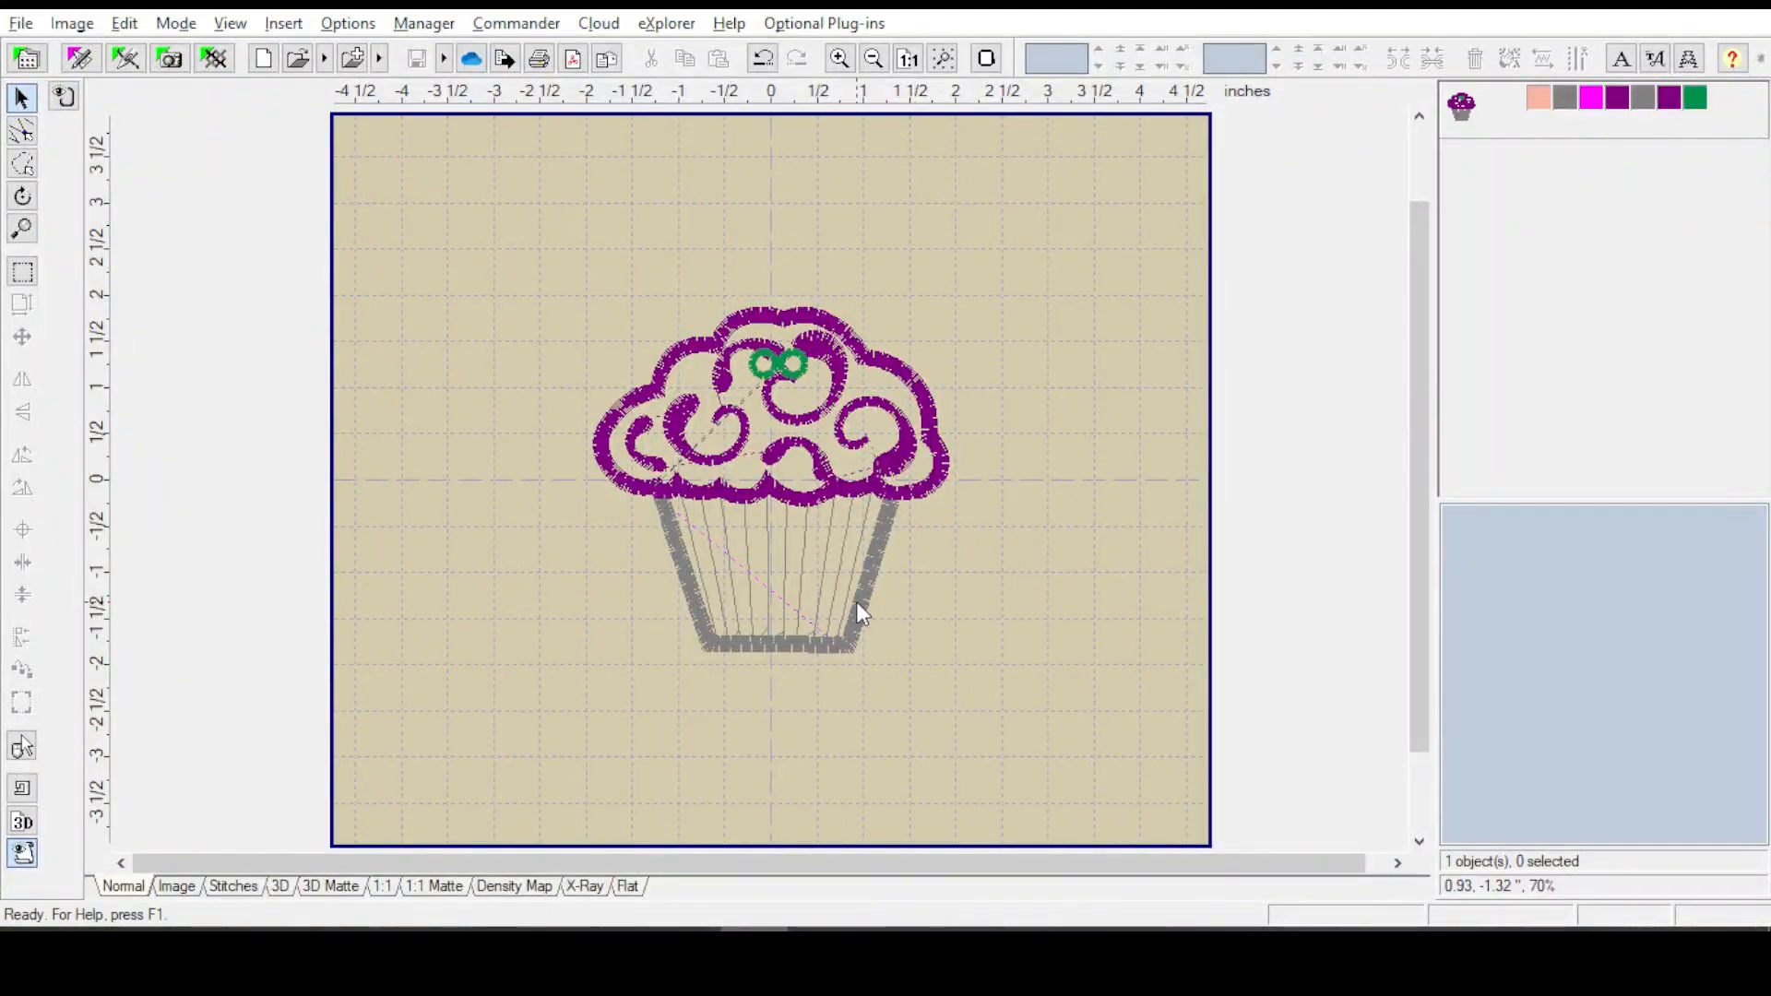
{"action": "left_click", "coordinate": [285, 26]}
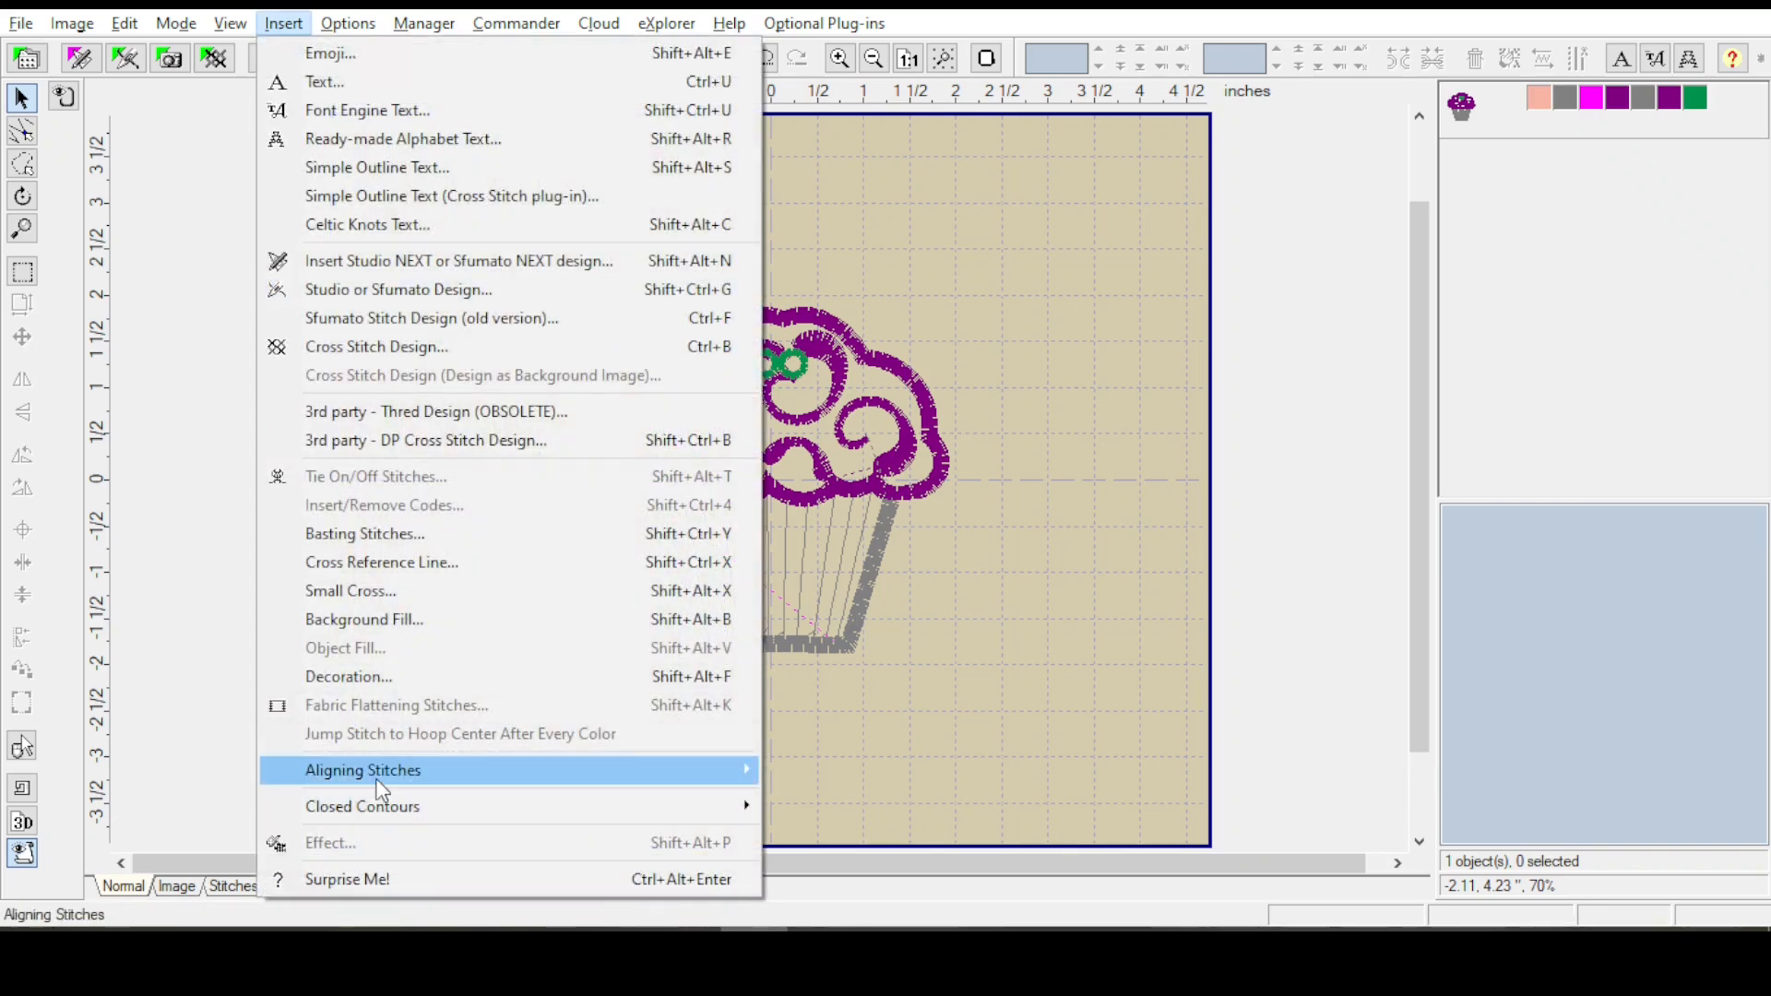
{"action": "left_click", "coordinate": [356, 532]}
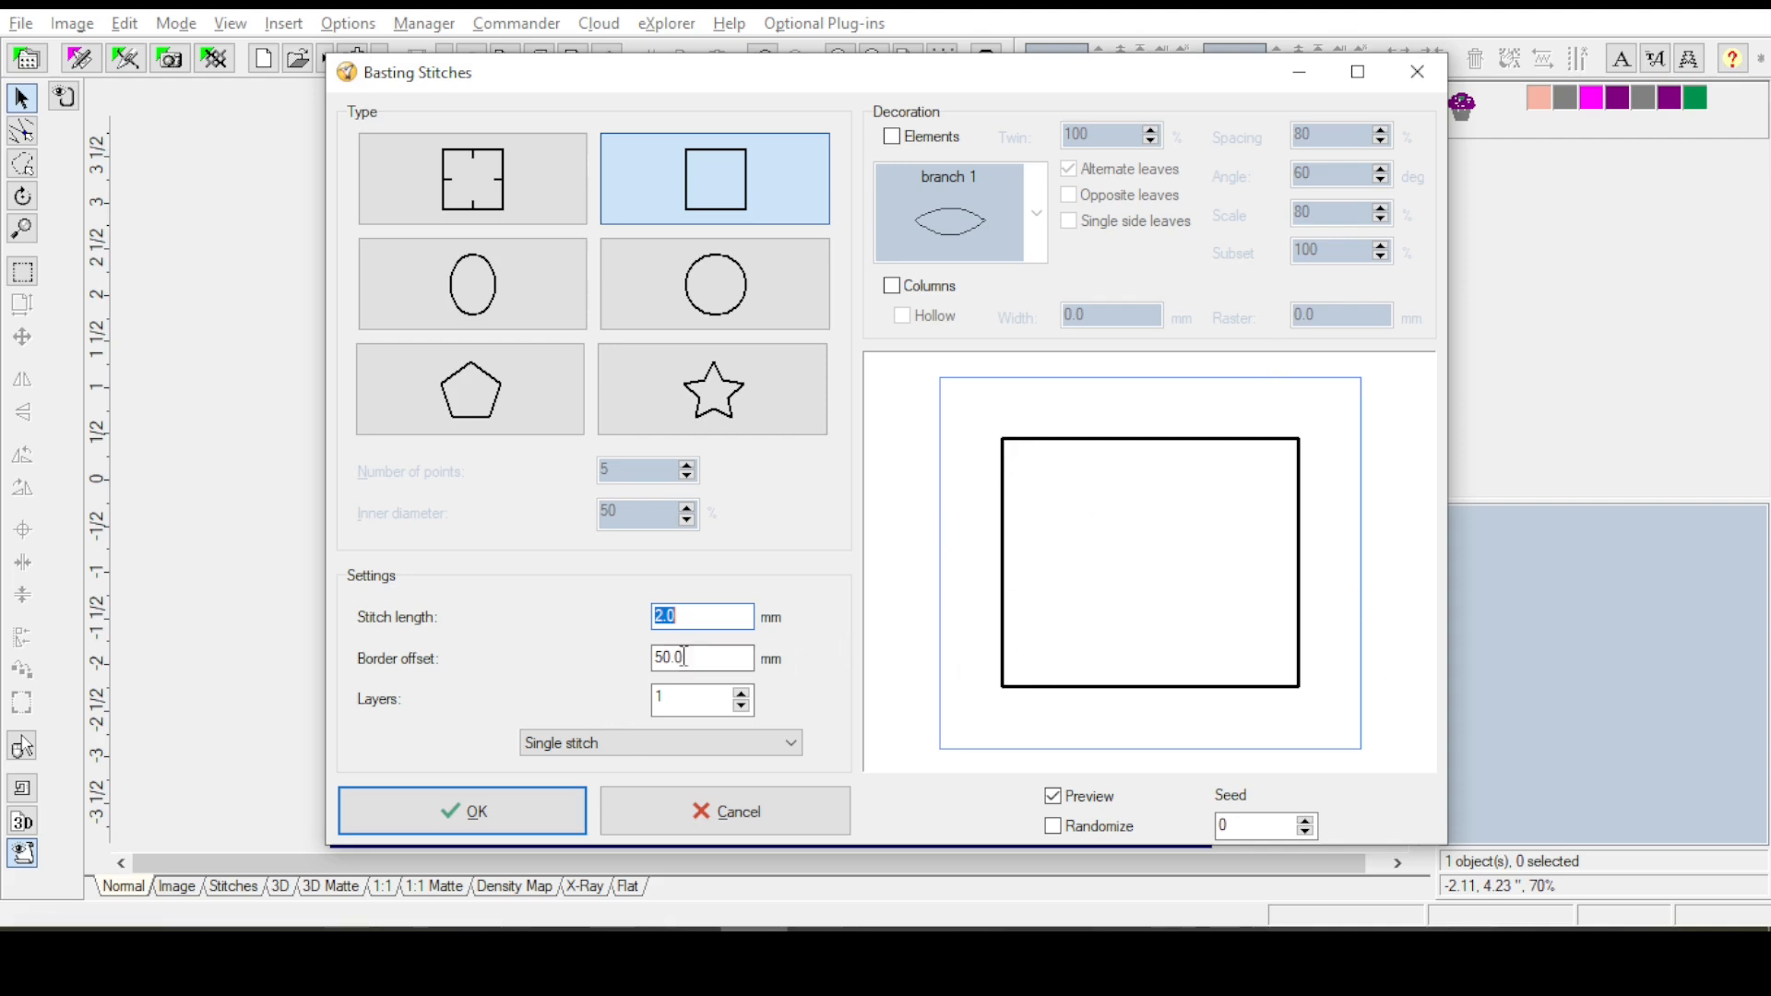
{"action": "left_click", "coordinate": [714, 821]}
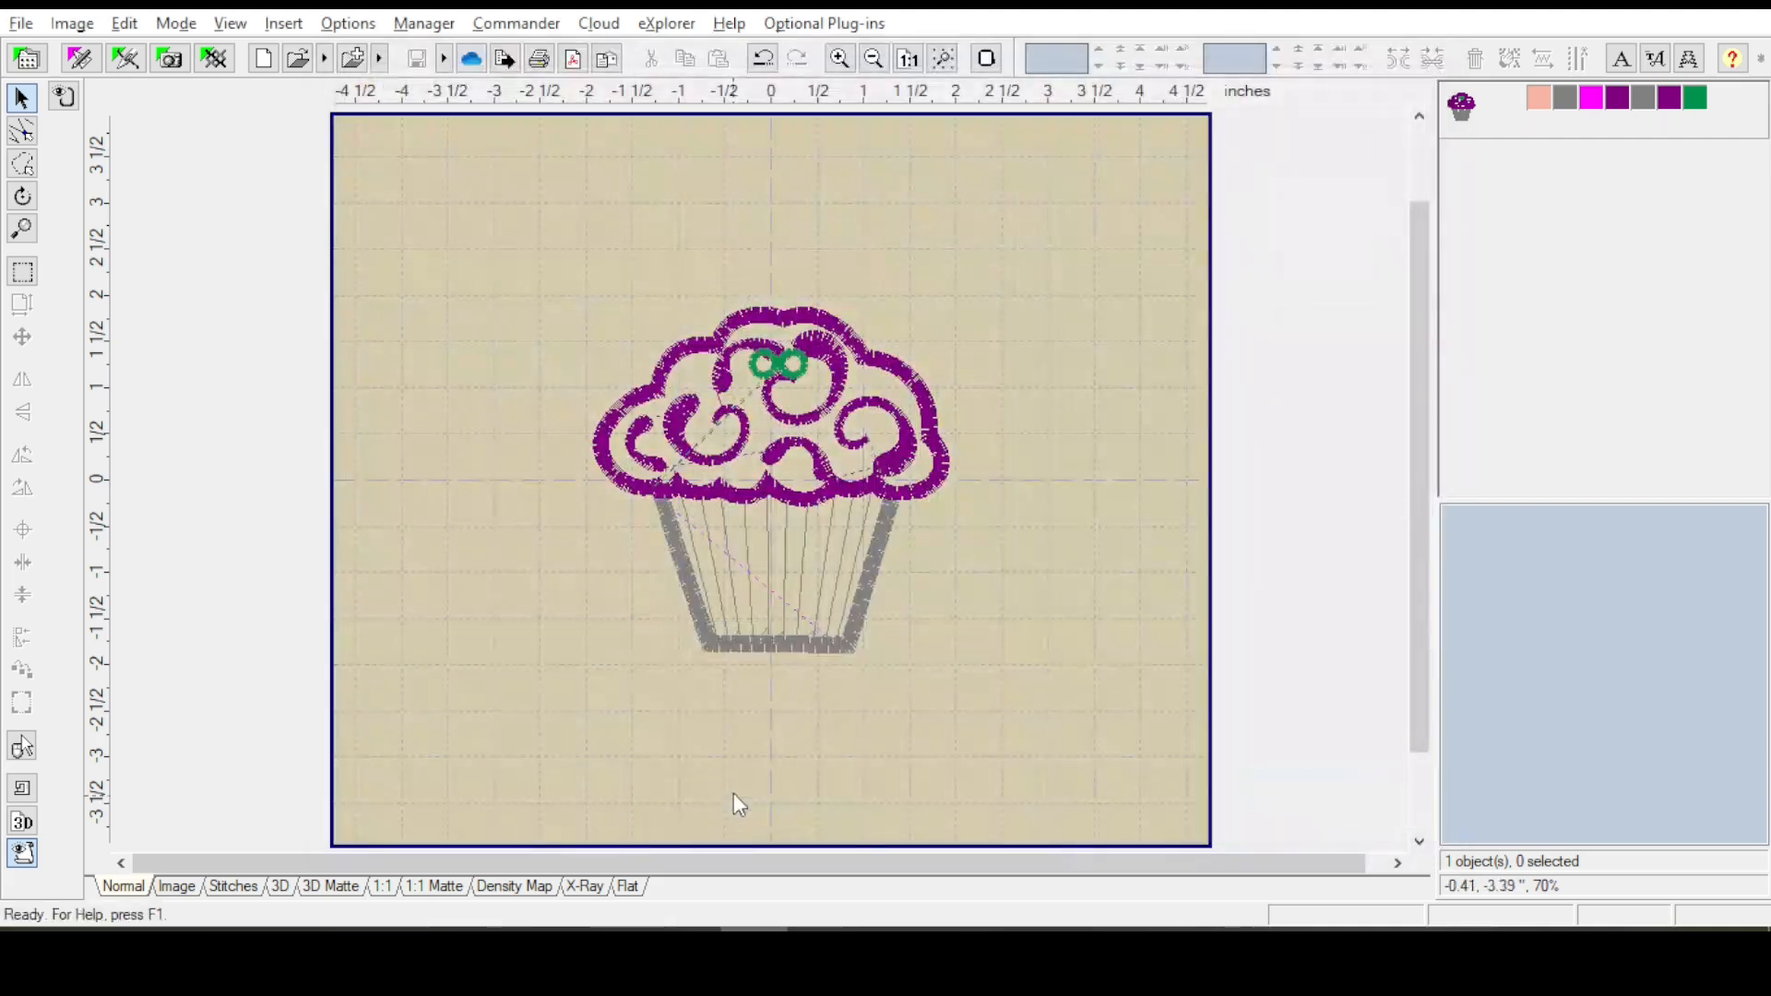
Step: Insert rectangular single-stitch basting around the selected cupcake with 2.0 mm stitch length, 50.0 mm border offset and one layer
{"action": "left_click", "coordinate": [1467, 116]}
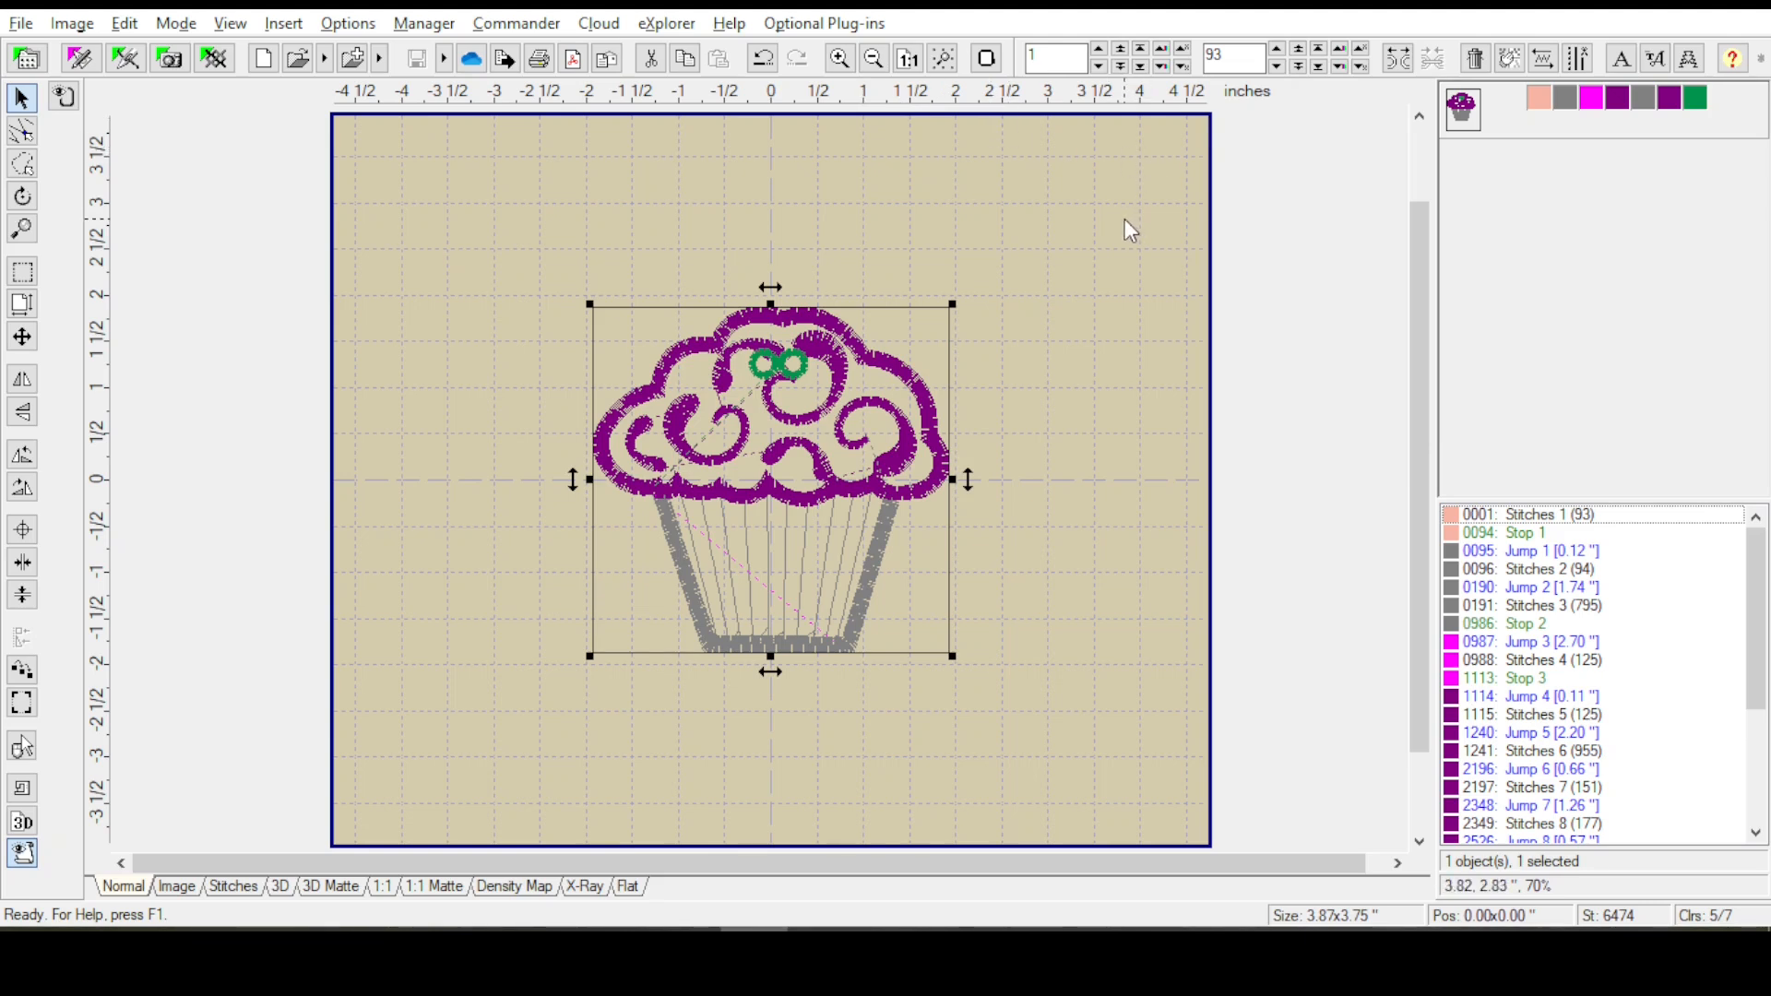
{"action": "mouse_move", "coordinate": [1462, 126]}
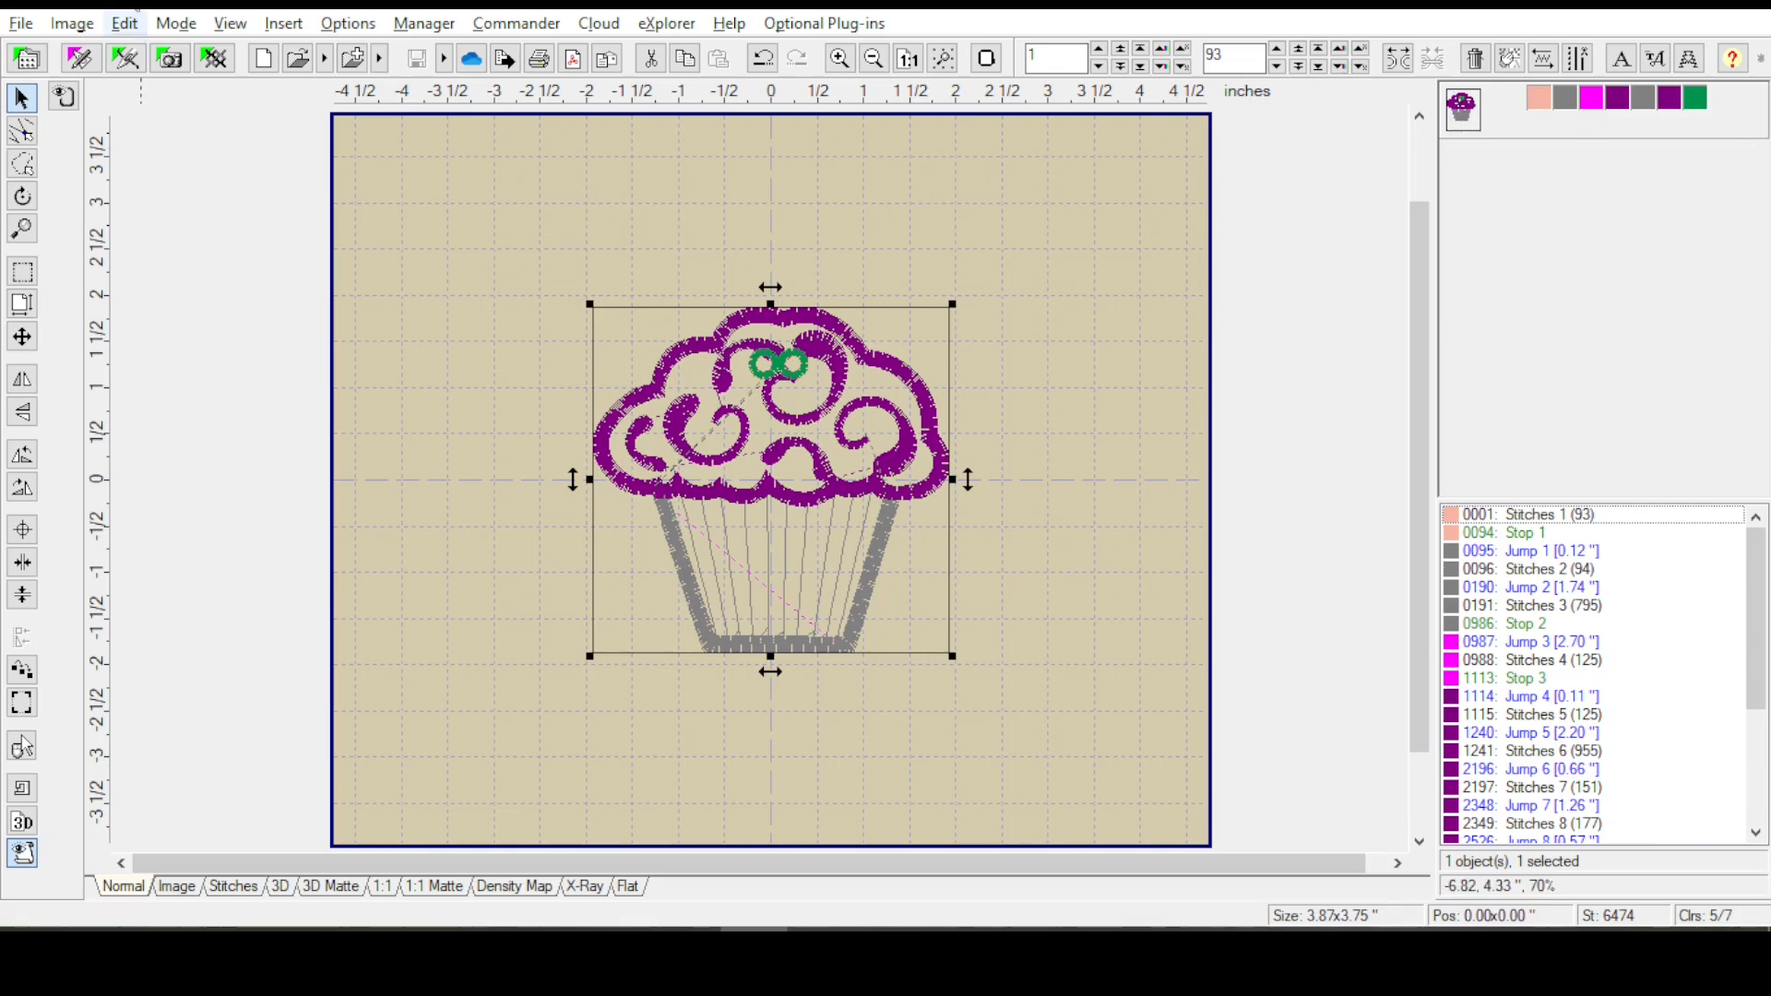
{"action": "left_click", "coordinate": [283, 23]}
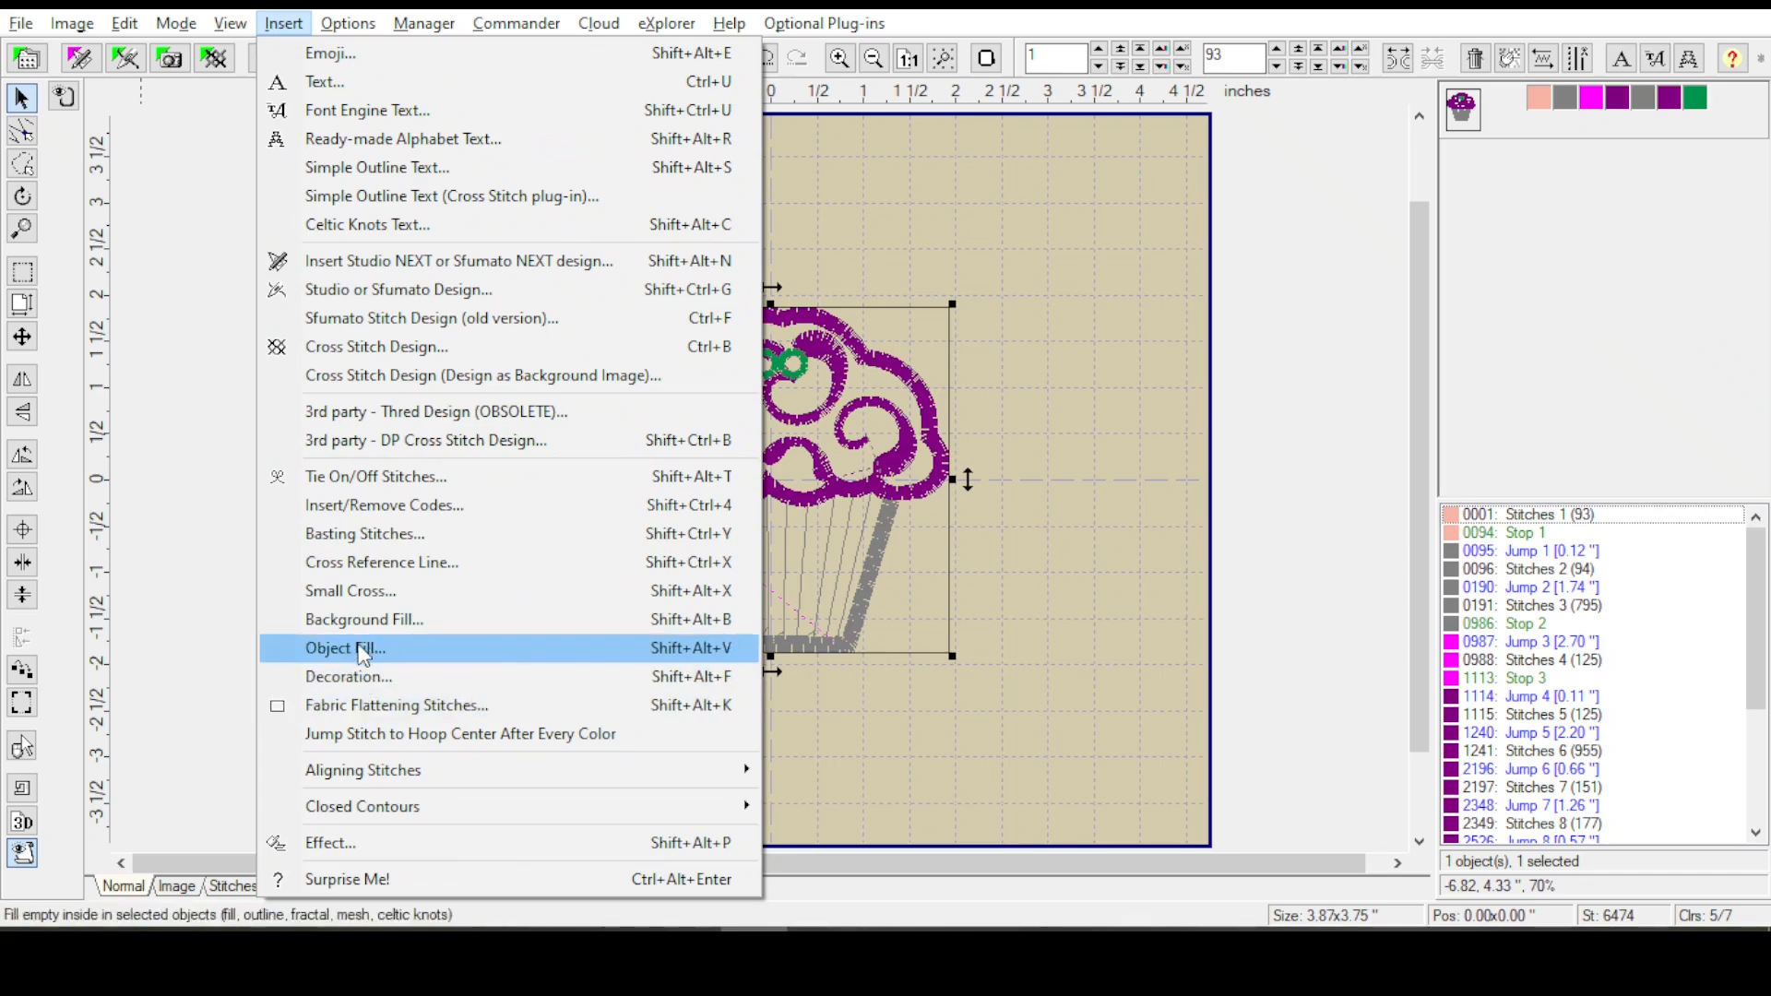
{"action": "left_click", "coordinate": [356, 533]}
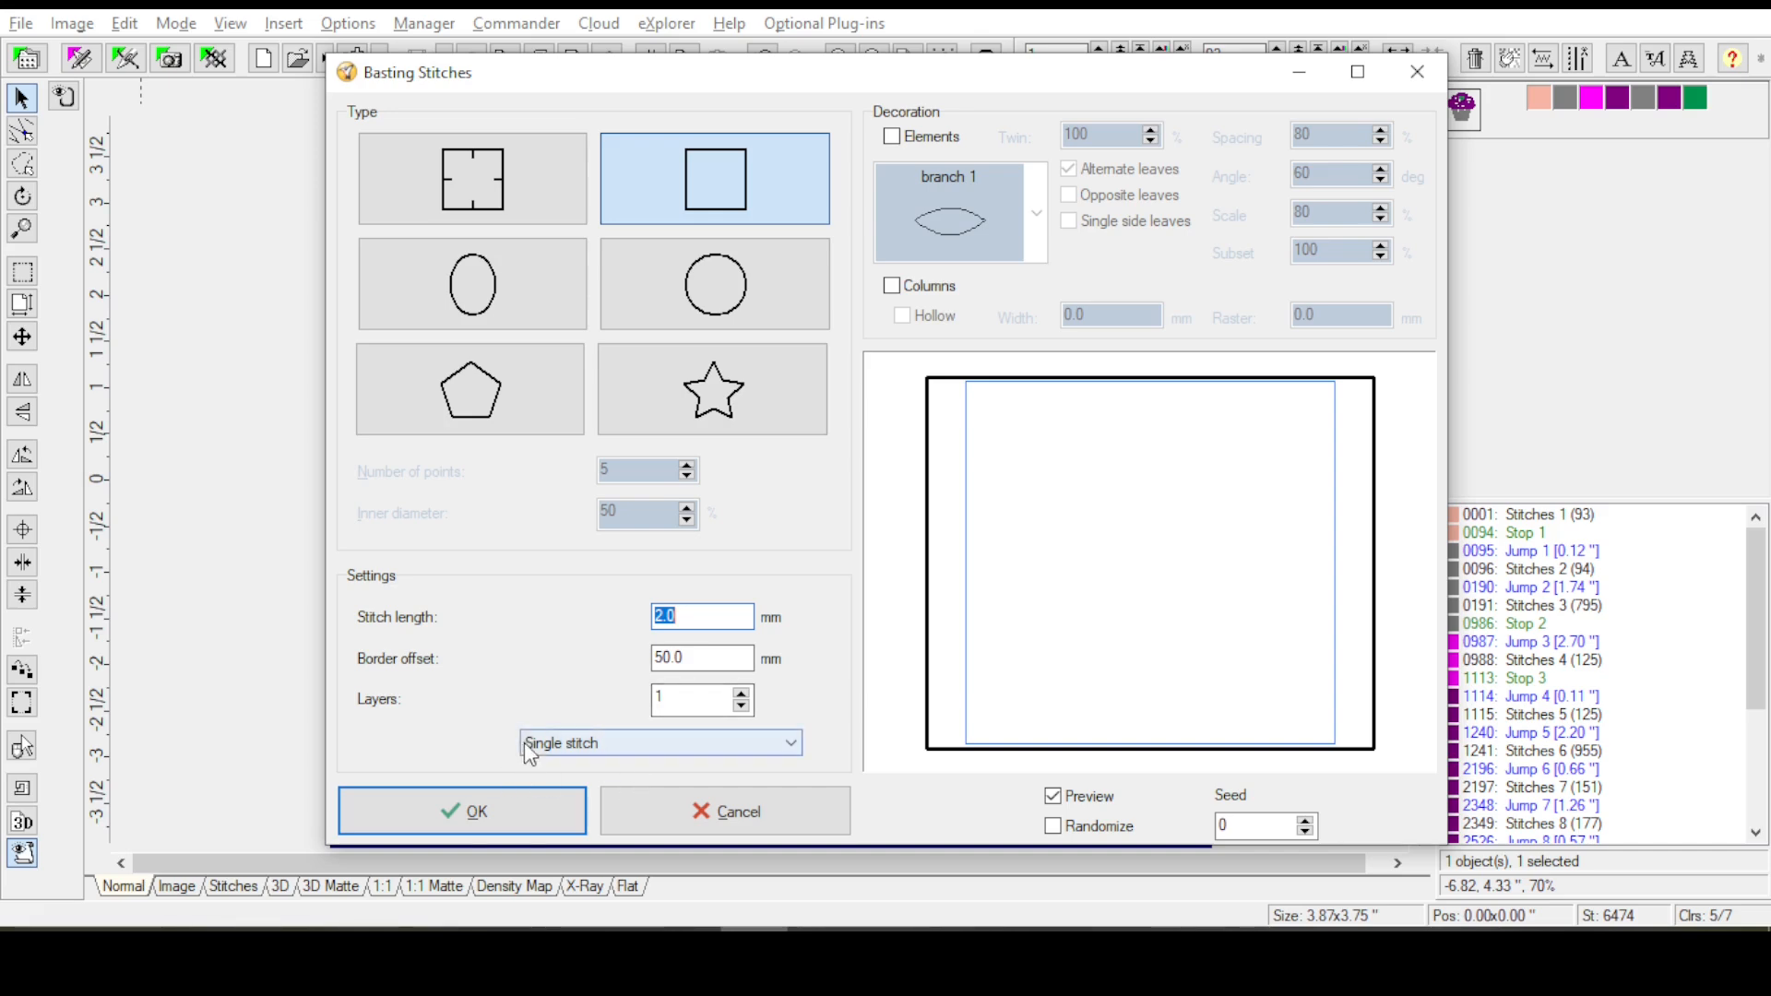
{"action": "left_click", "coordinate": [474, 812]}
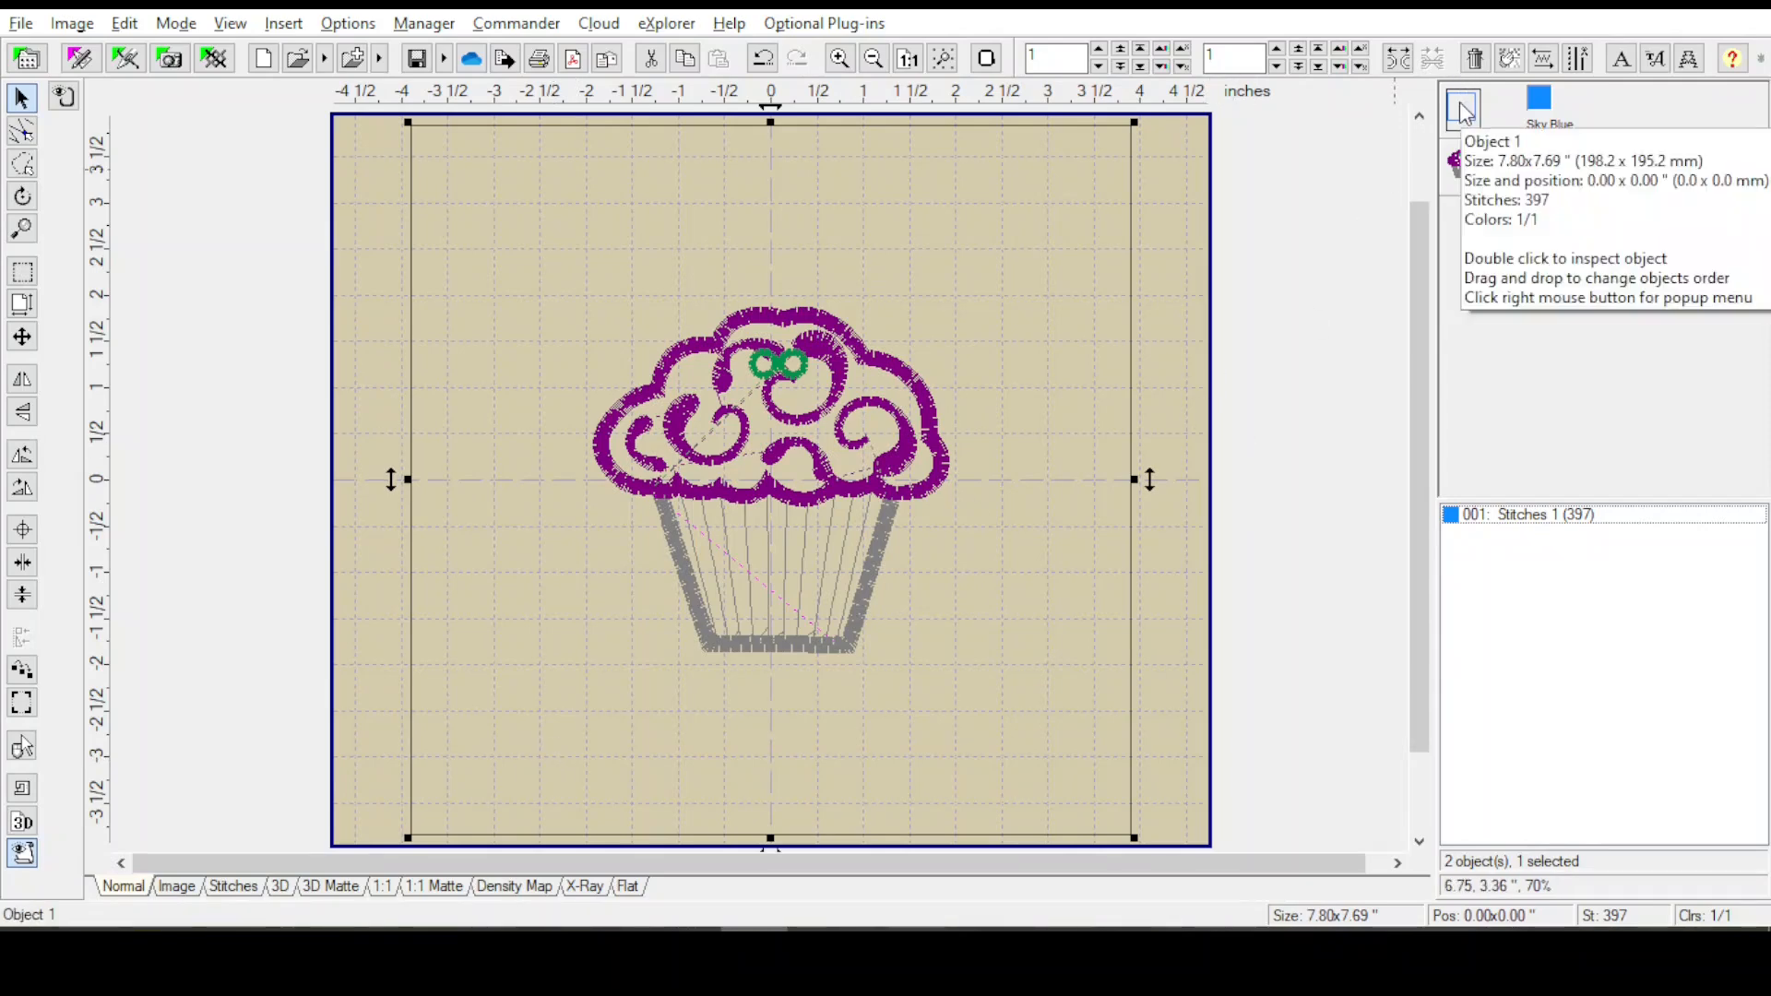
Step: Confirm the basting rectangle's size settings and recolour the rectangle red
{"action": "left_click", "coordinate": [23, 306]}
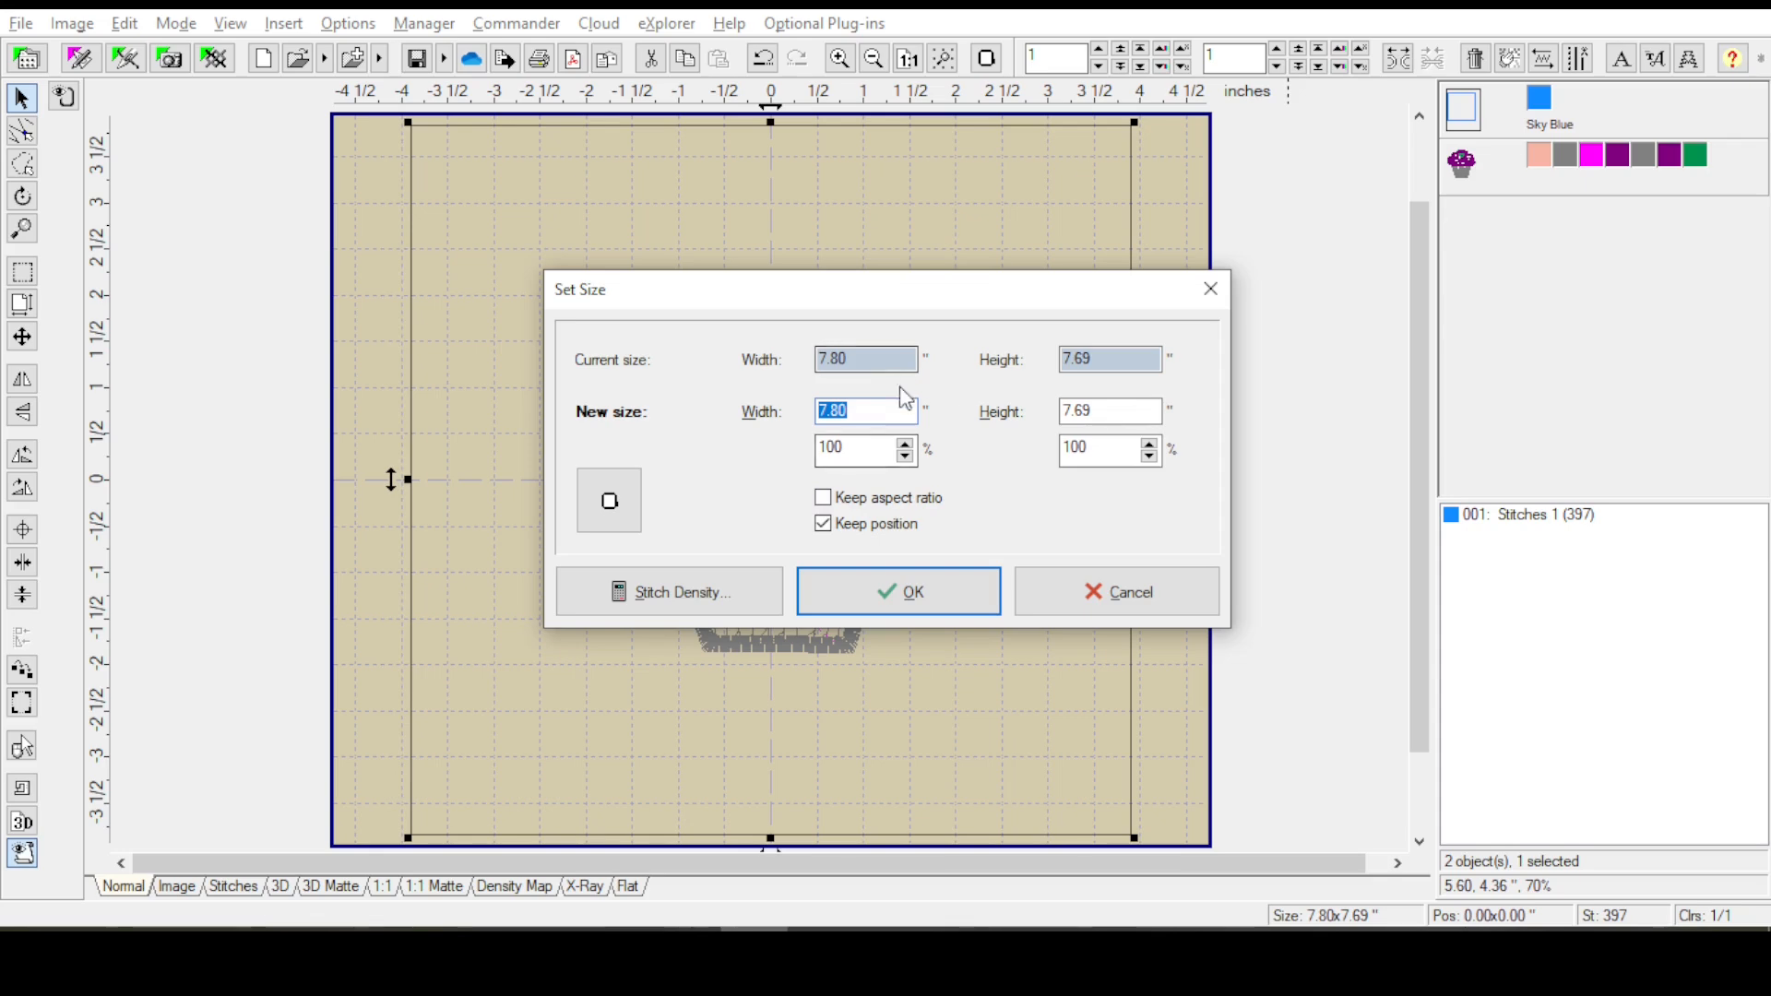
{"action": "left_click", "coordinate": [924, 586]}
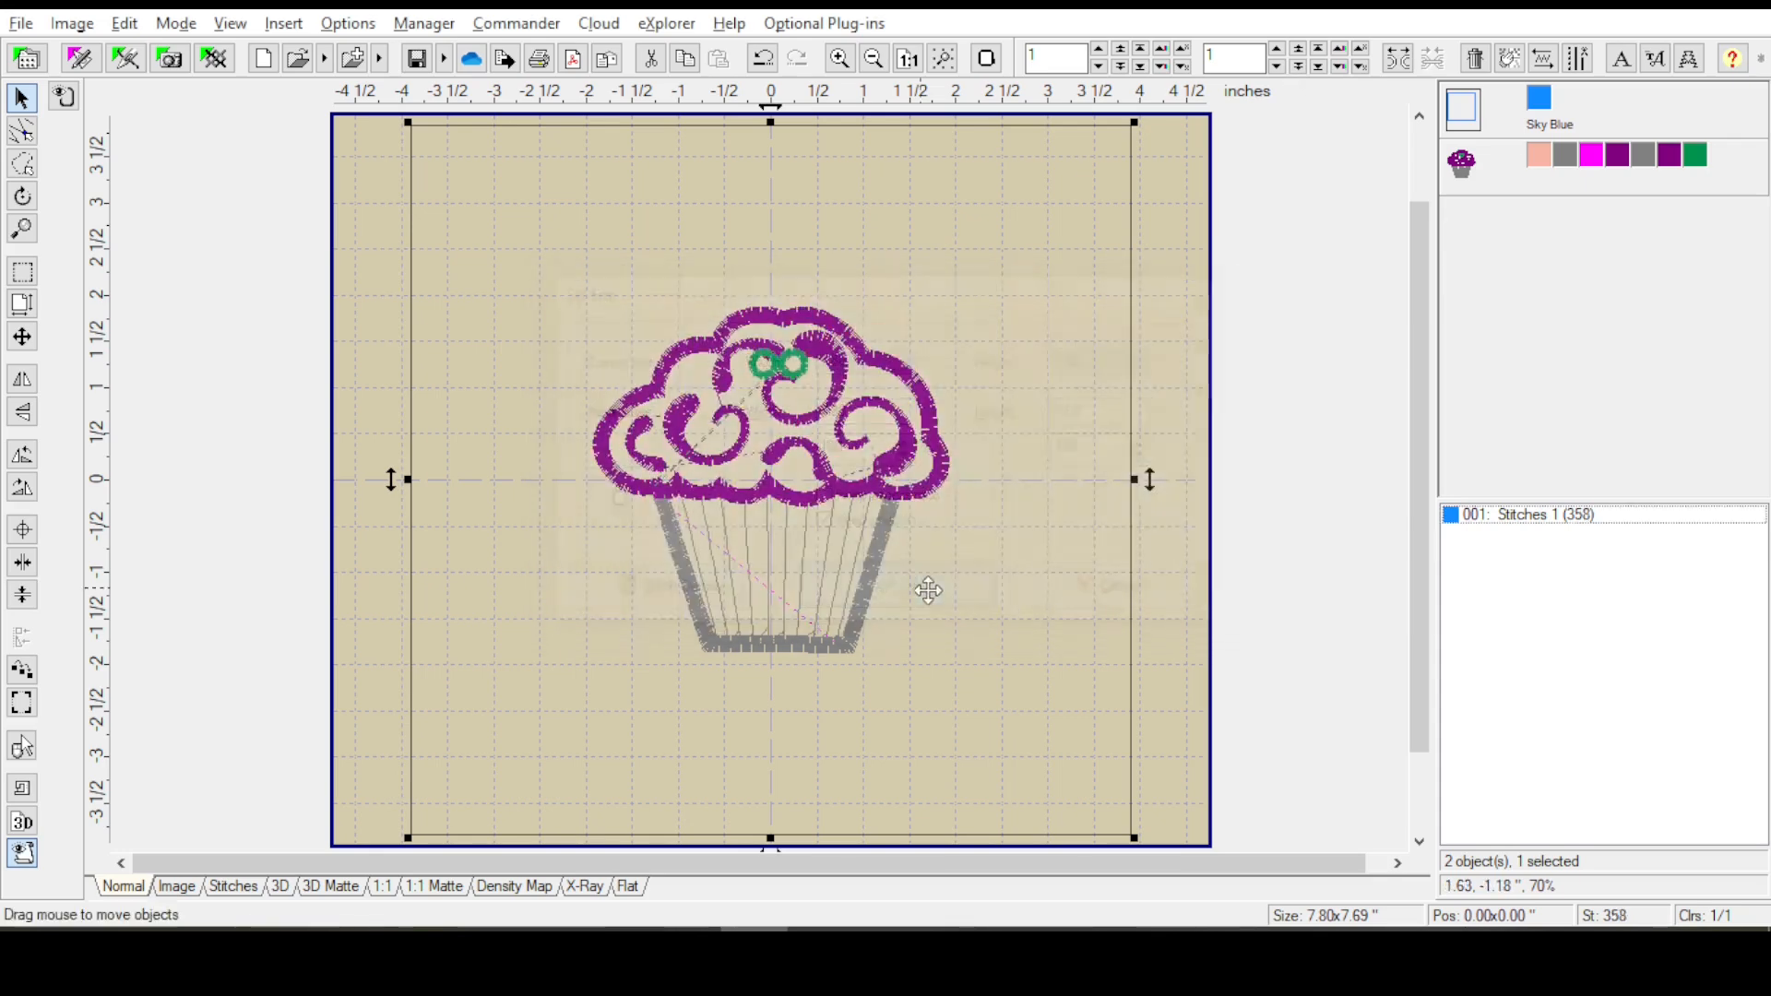
{"action": "left_click", "coordinate": [1541, 107]}
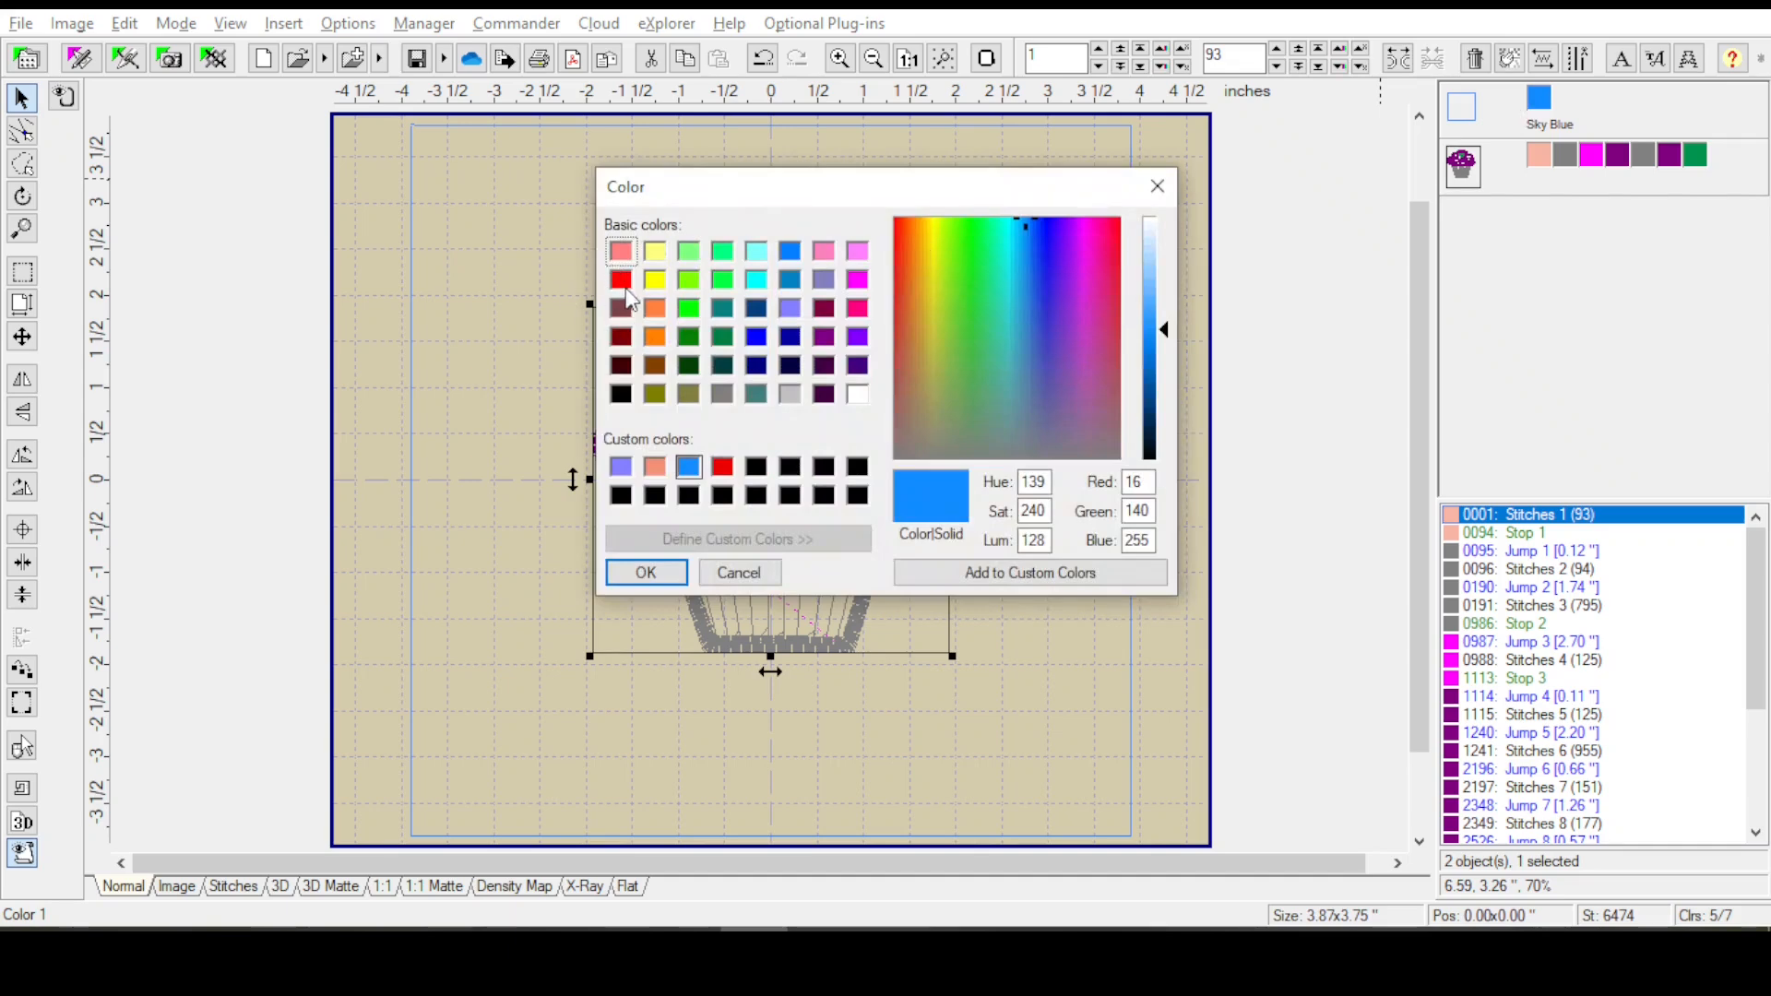
{"action": "left_click", "coordinate": [622, 280]}
{"action": "left_click", "coordinate": [646, 573]}
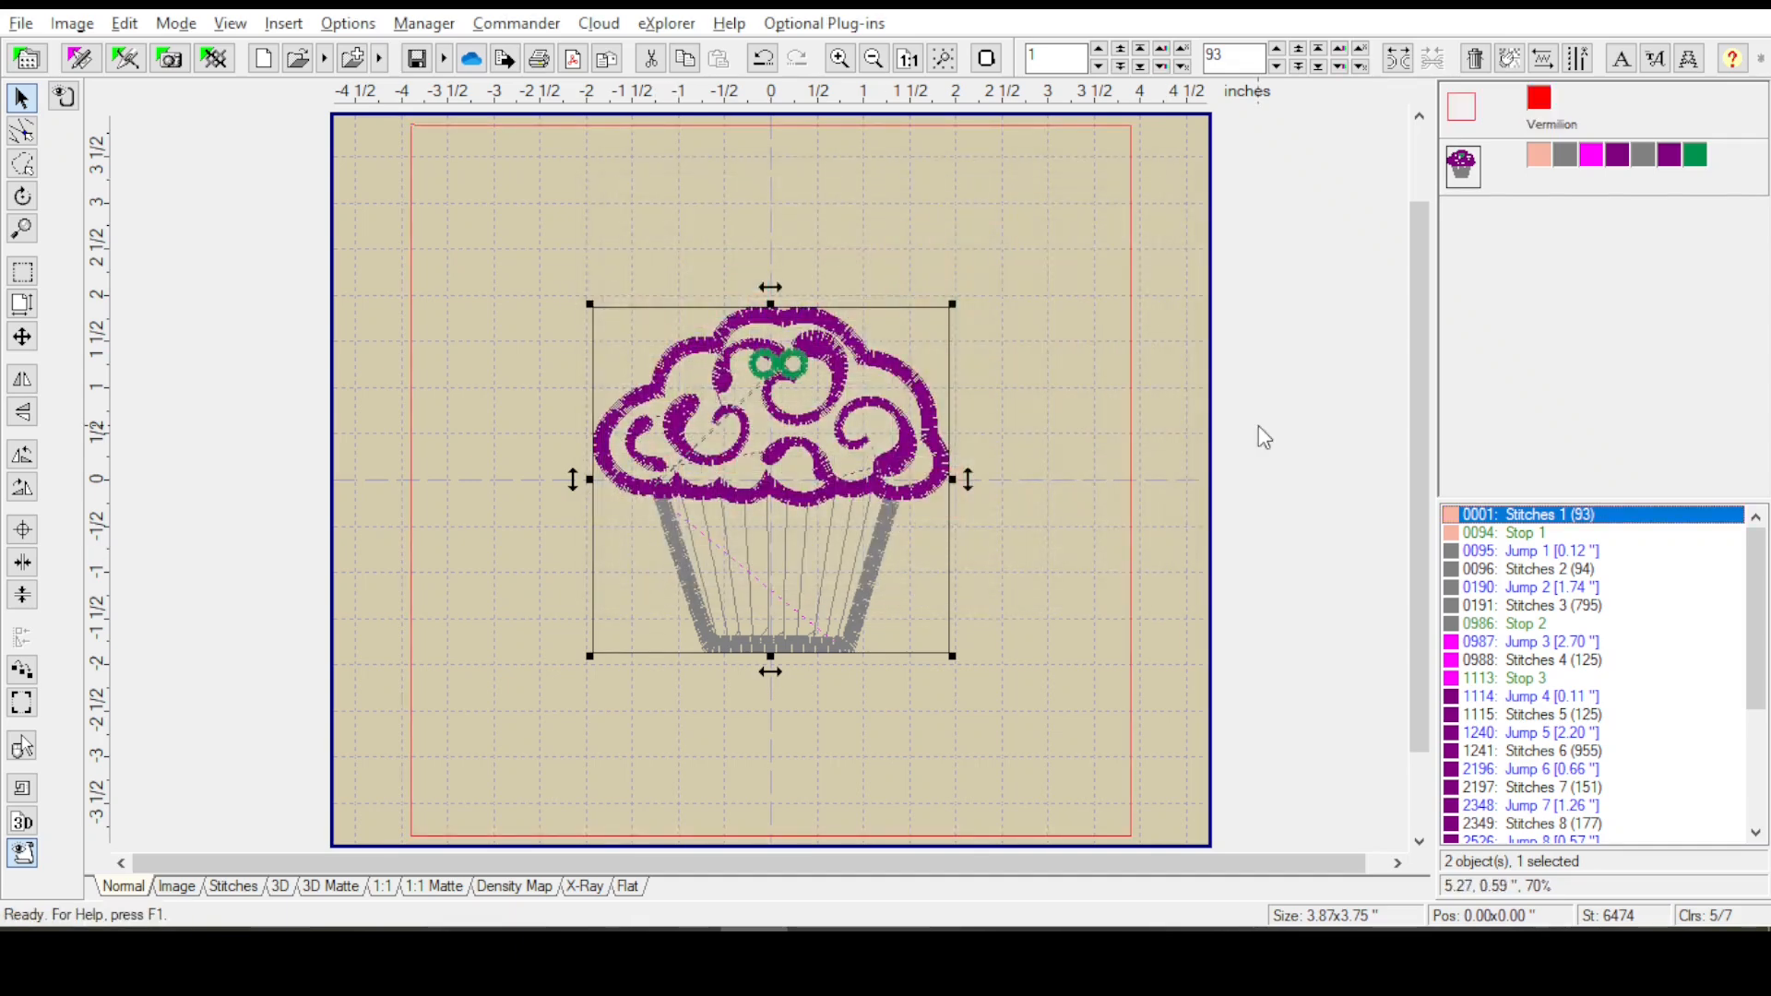
Step: Add one contour around the cupcake, inflated 2.0 mm, as a single stitch with 2.0 mm stitch length and one layer
{"action": "left_click", "coordinate": [1469, 111]}
{"action": "left_click", "coordinate": [1468, 172]}
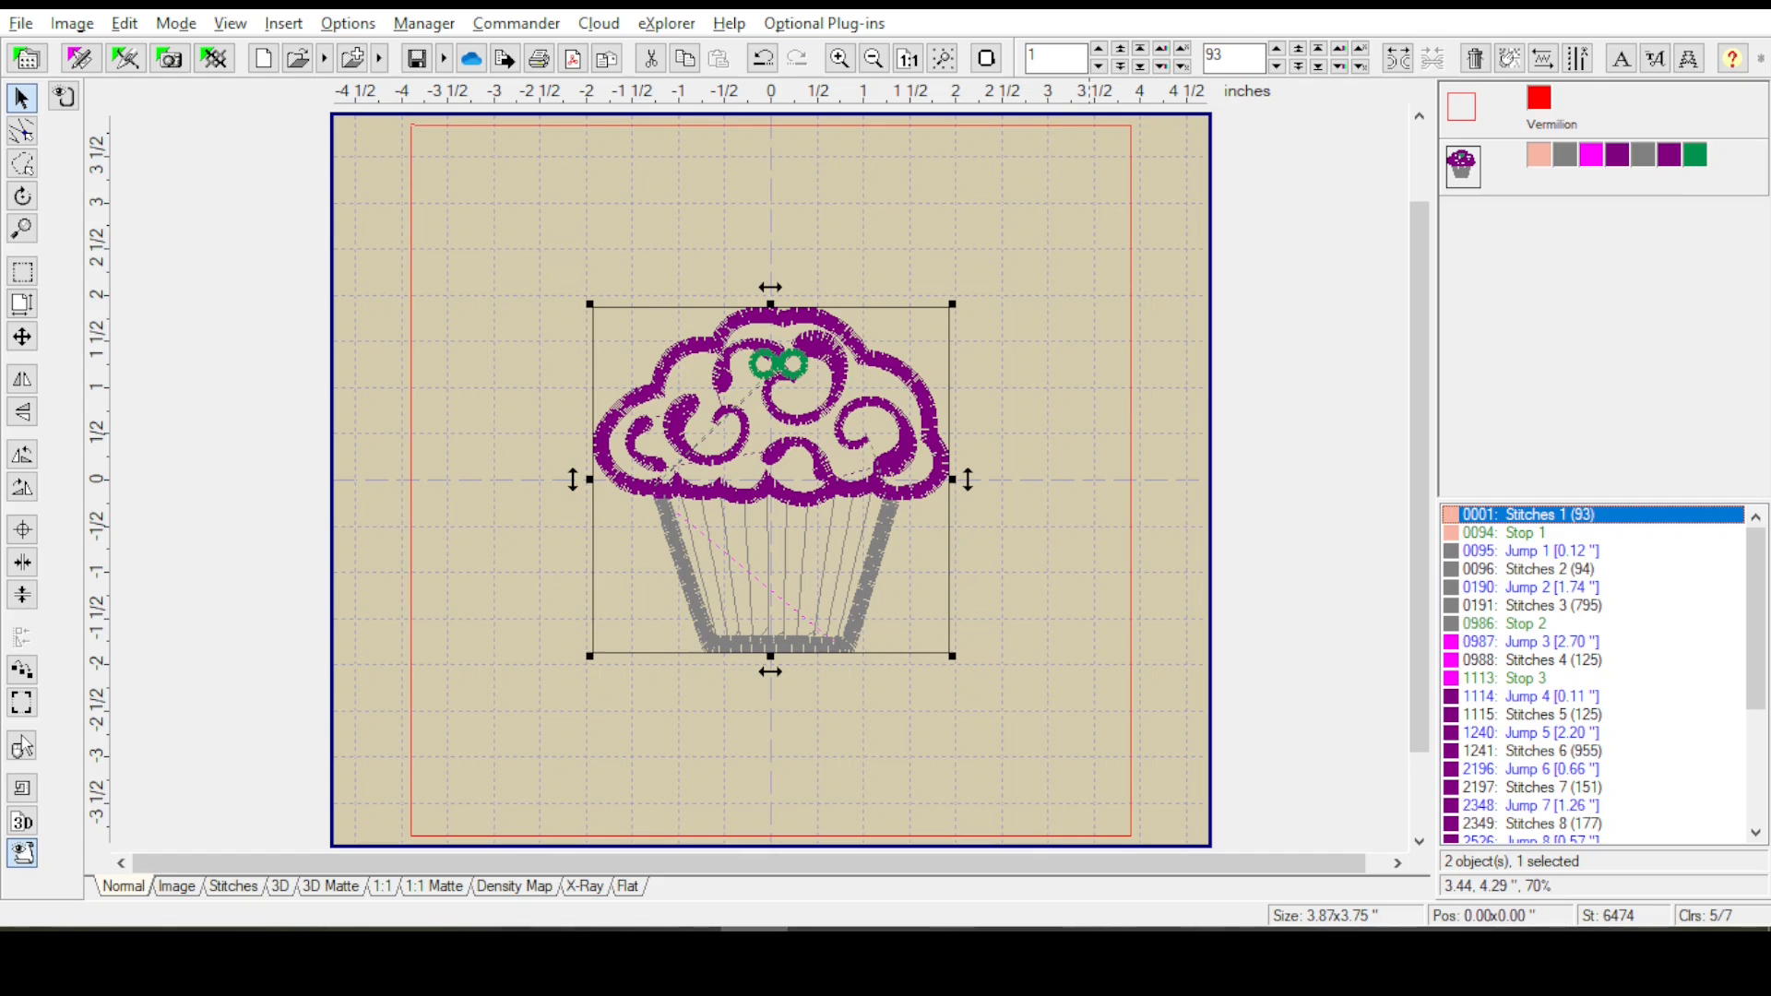
{"action": "left_click", "coordinate": [283, 23]}
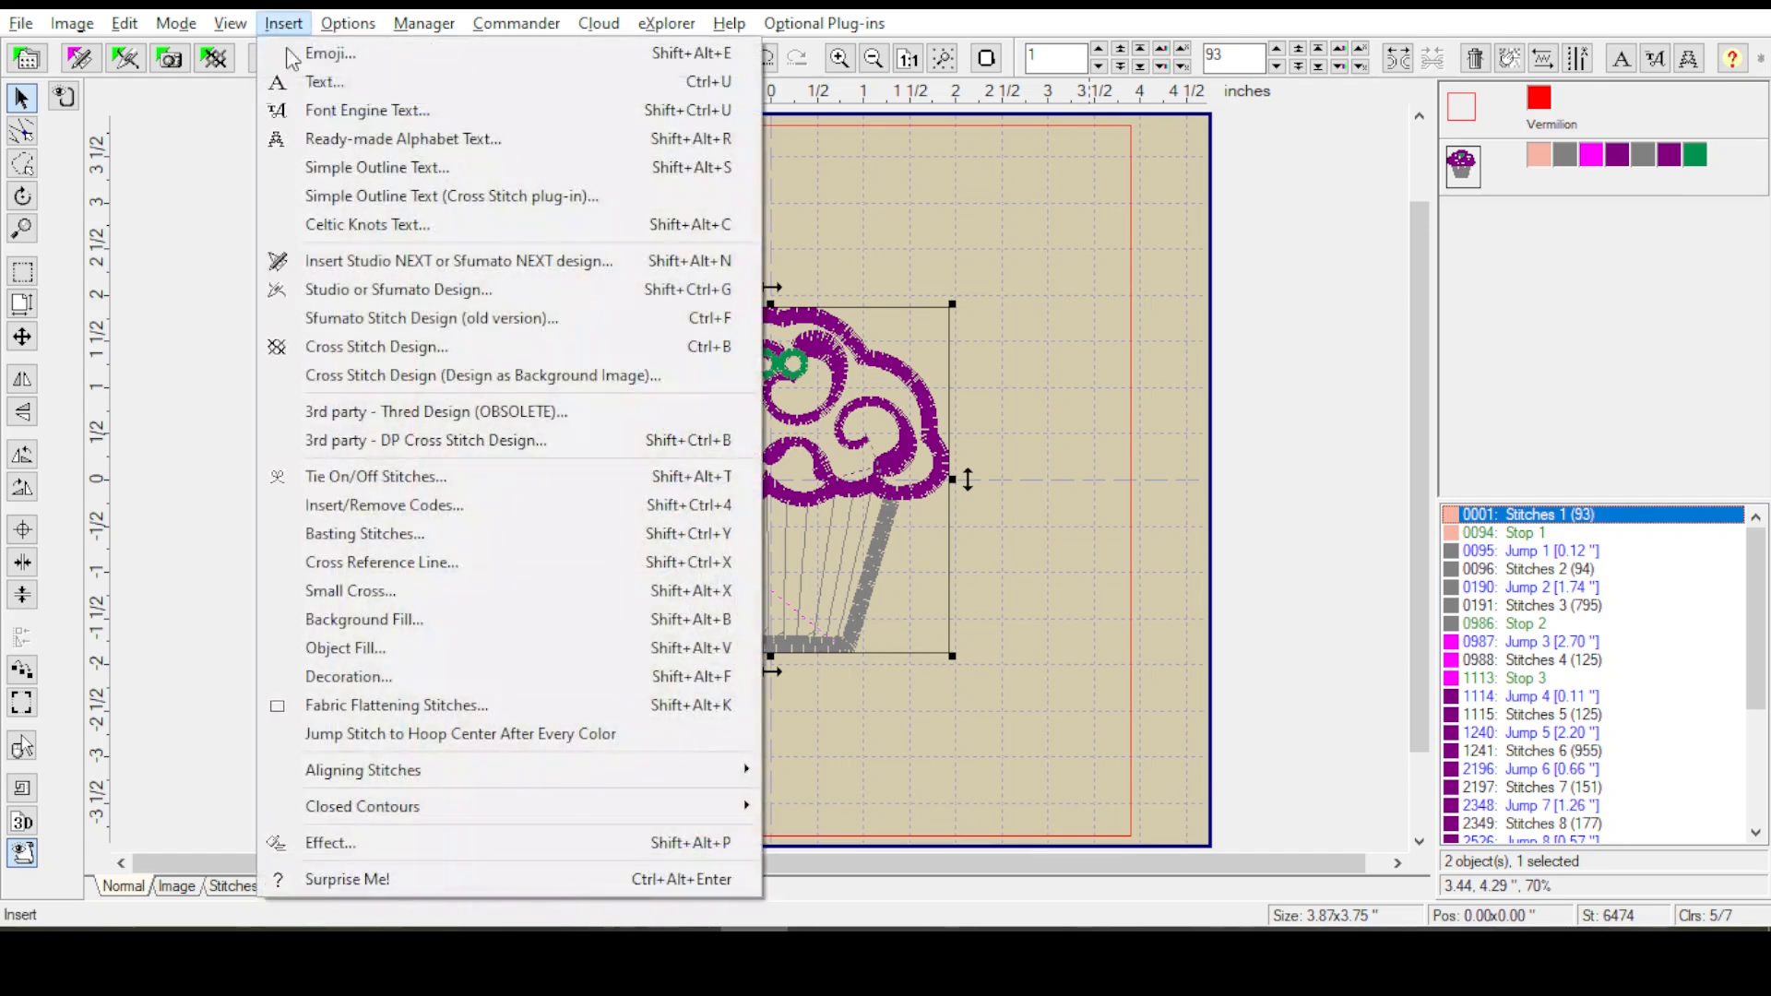
{"action": "left_click", "coordinate": [318, 841]}
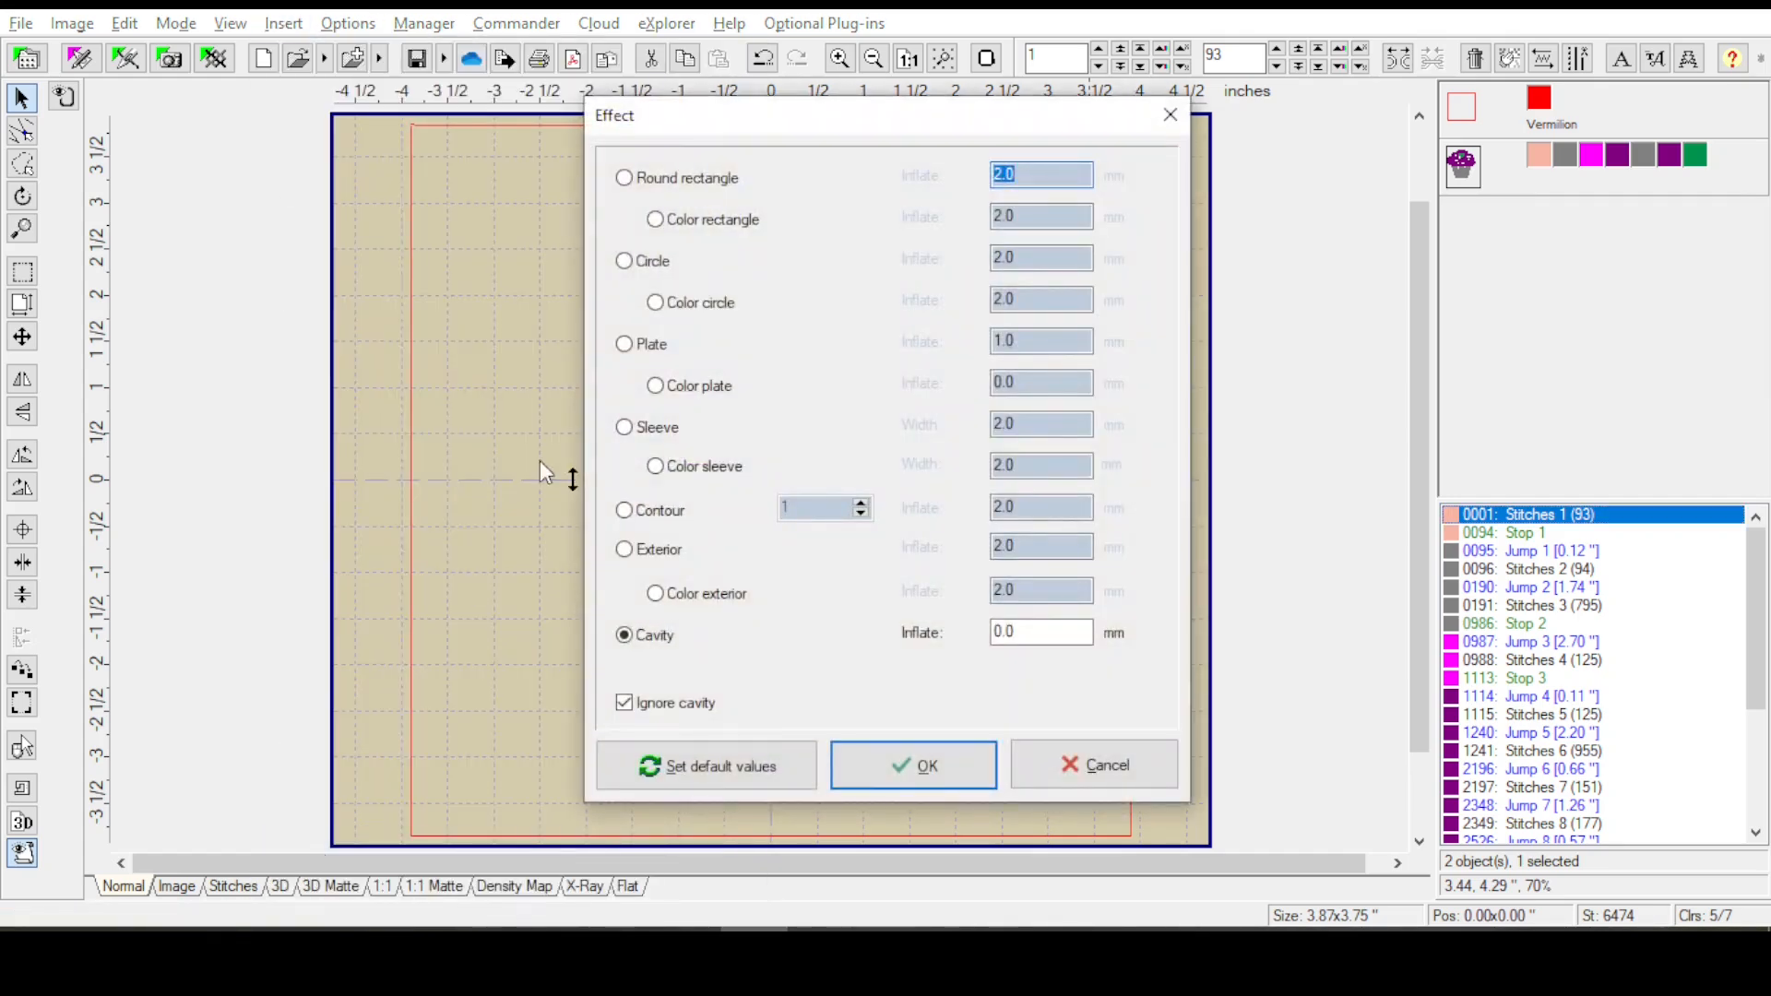
{"action": "left_click", "coordinate": [623, 512]}
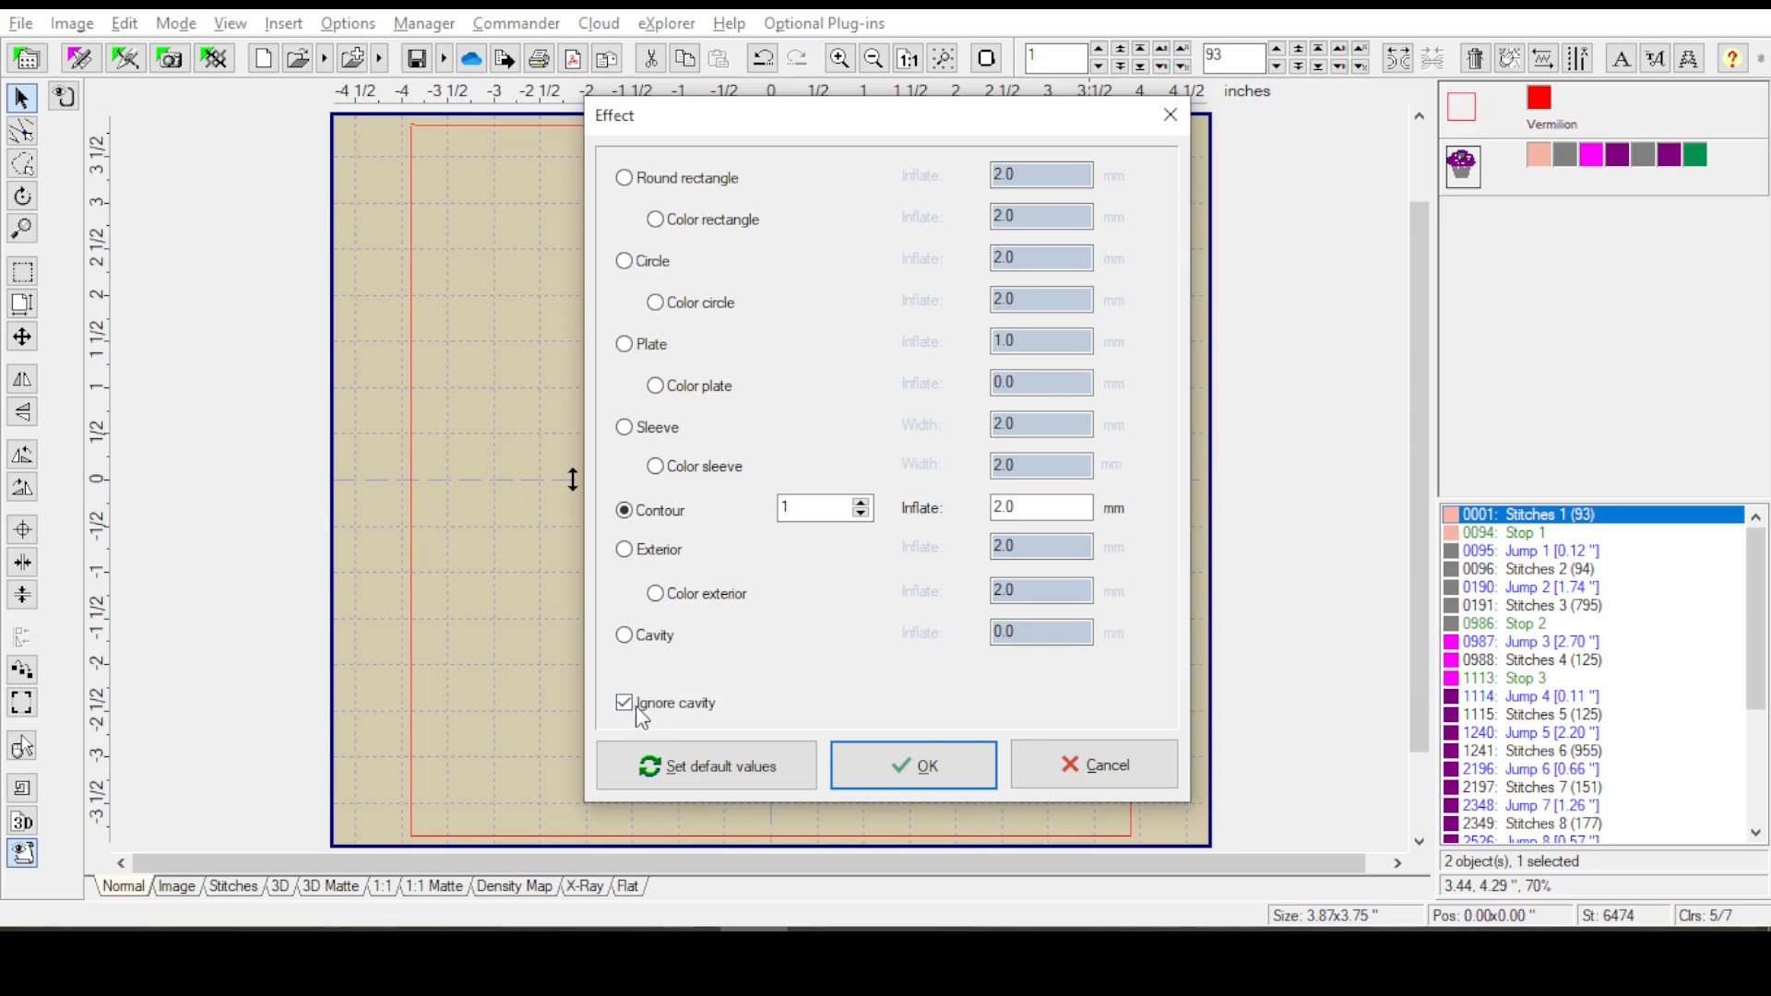
{"action": "left_click", "coordinate": [905, 769]}
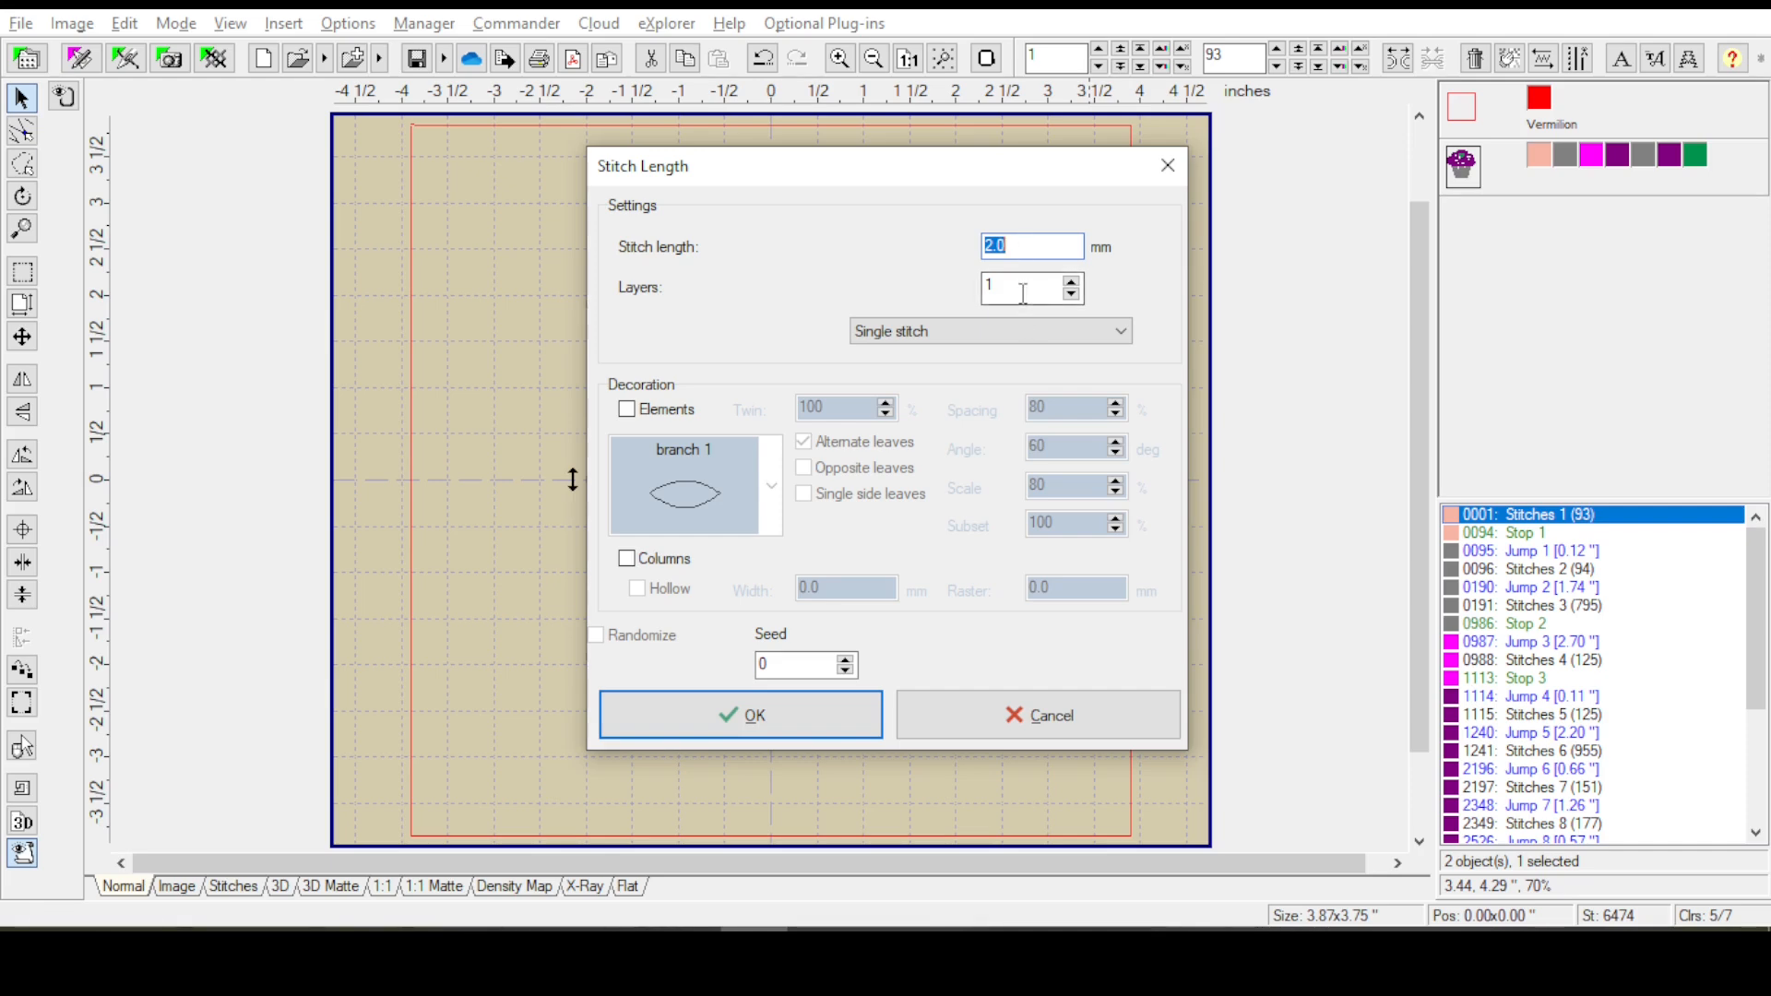
{"action": "left_click", "coordinate": [761, 718]}
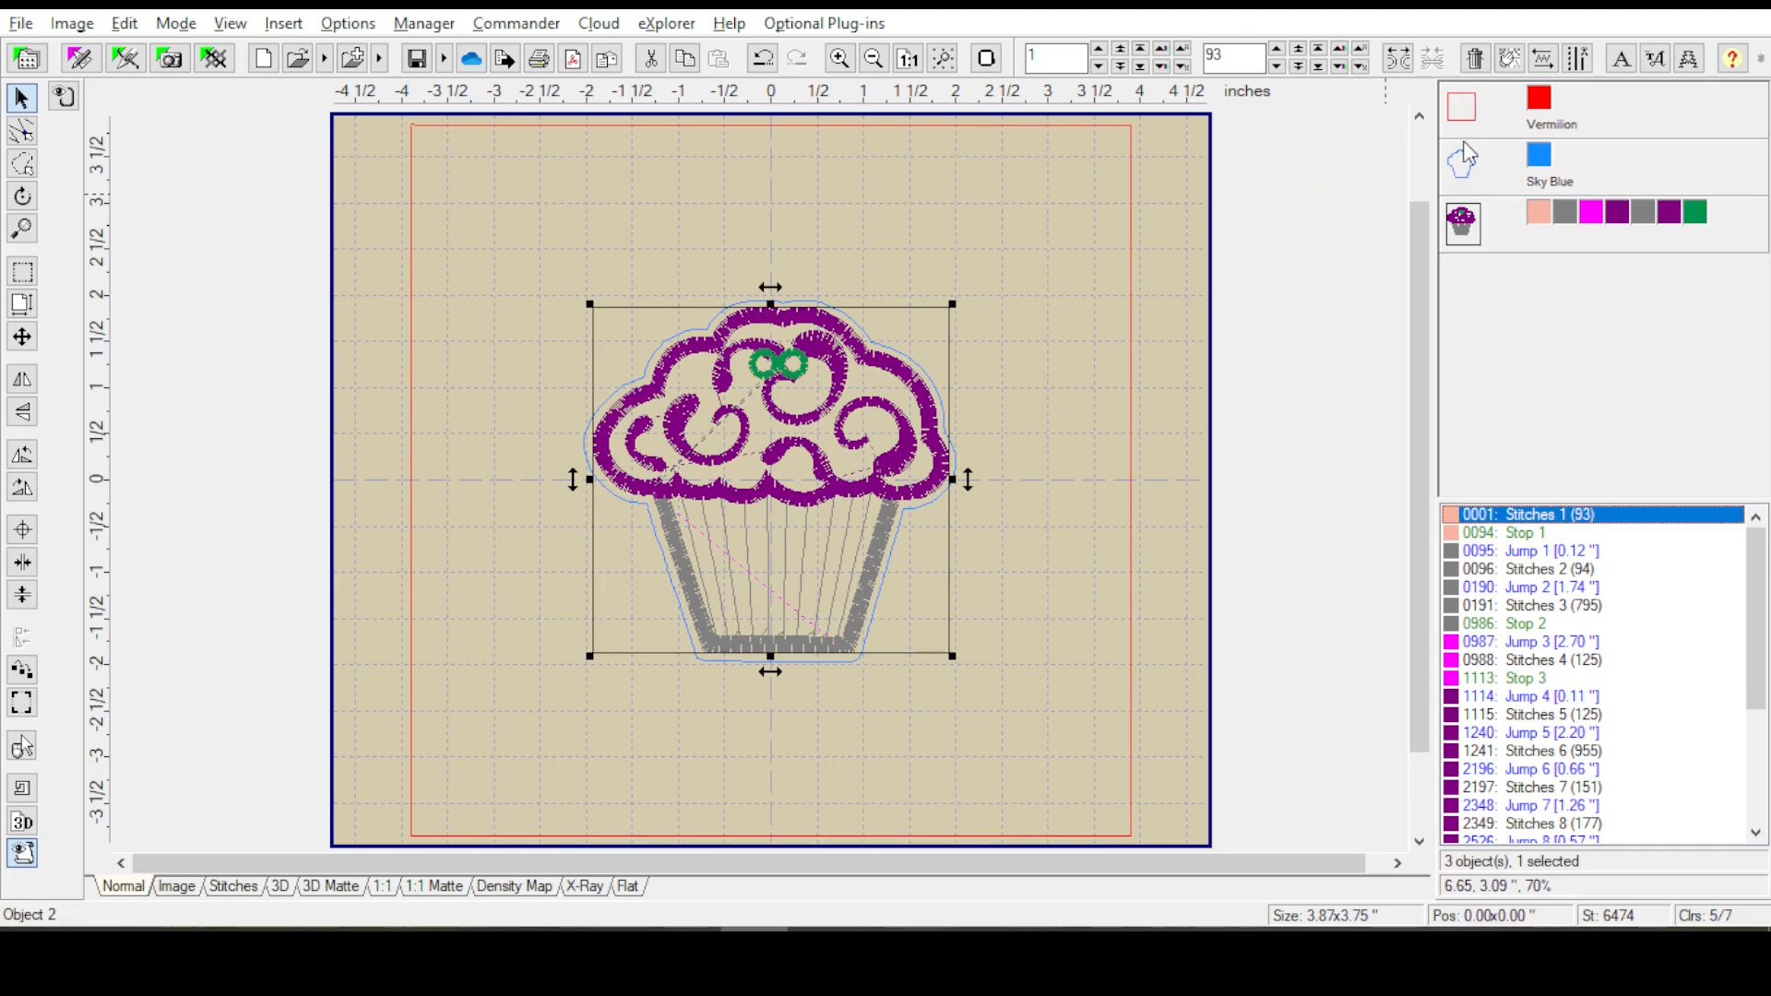
Step: Join the red basting rectangle and the blue cupcake contour into one object
{"action": "left_click", "coordinate": [1472, 108]}
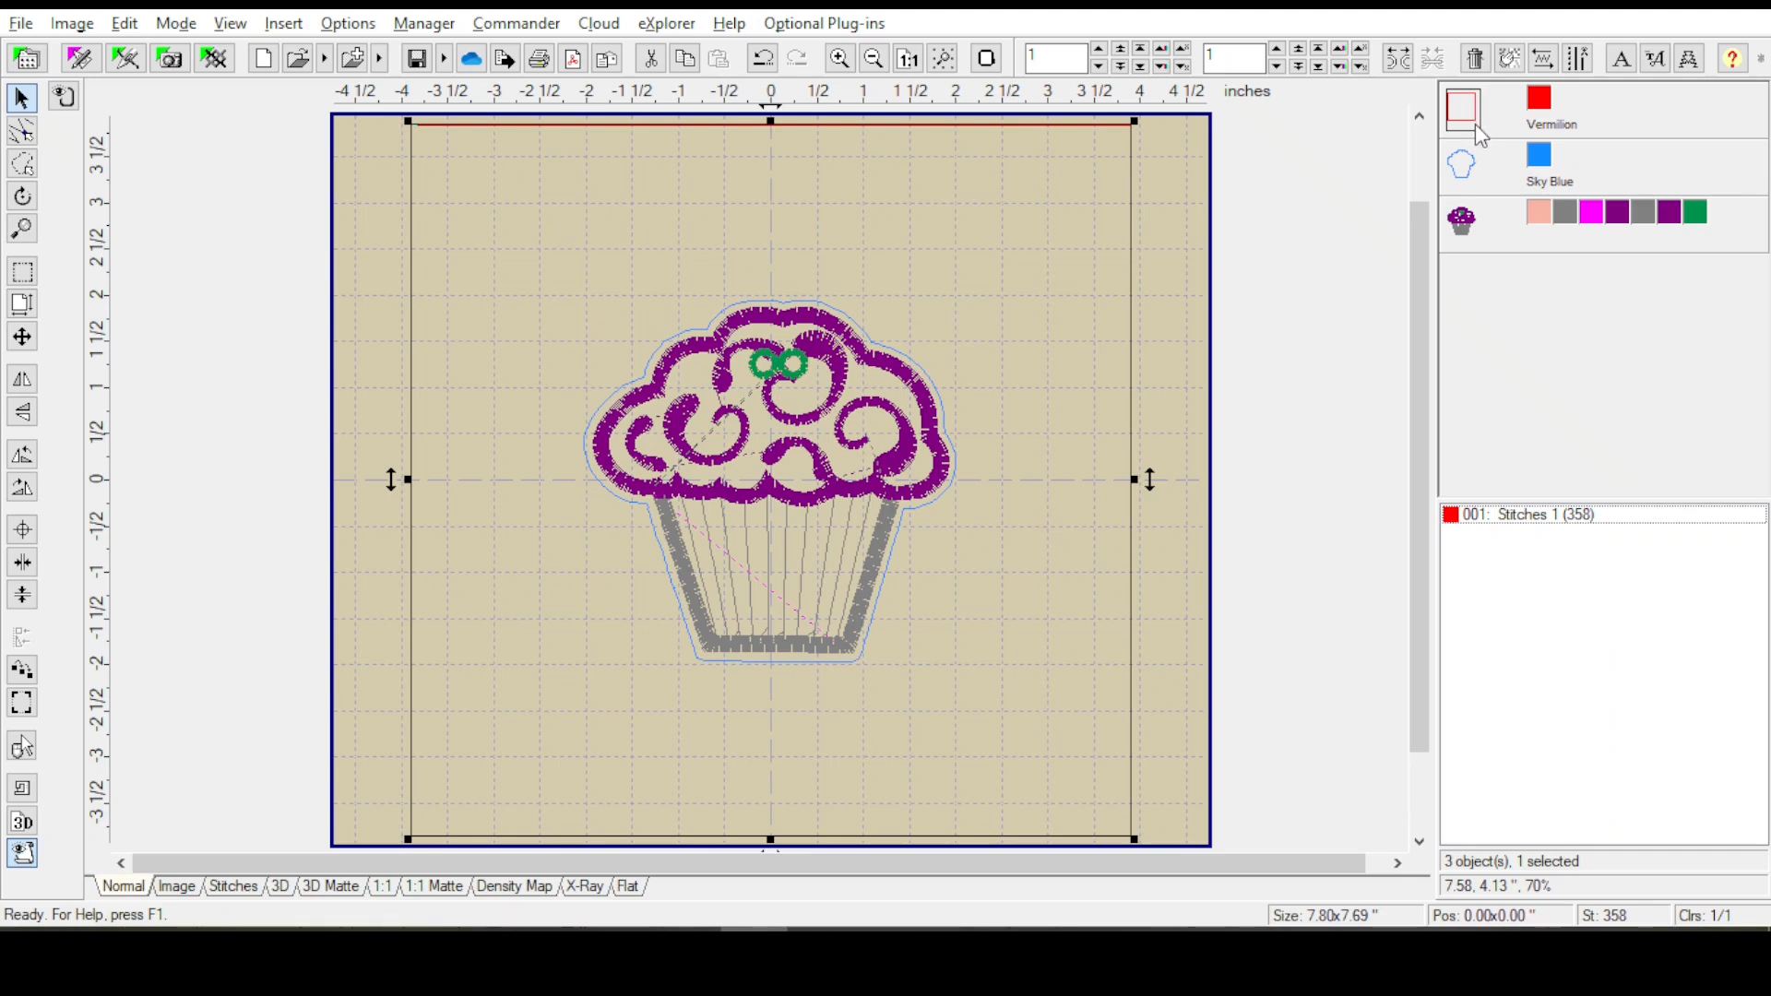
{"action": "left_click", "coordinate": [1464, 167], "text": "ctrl"}
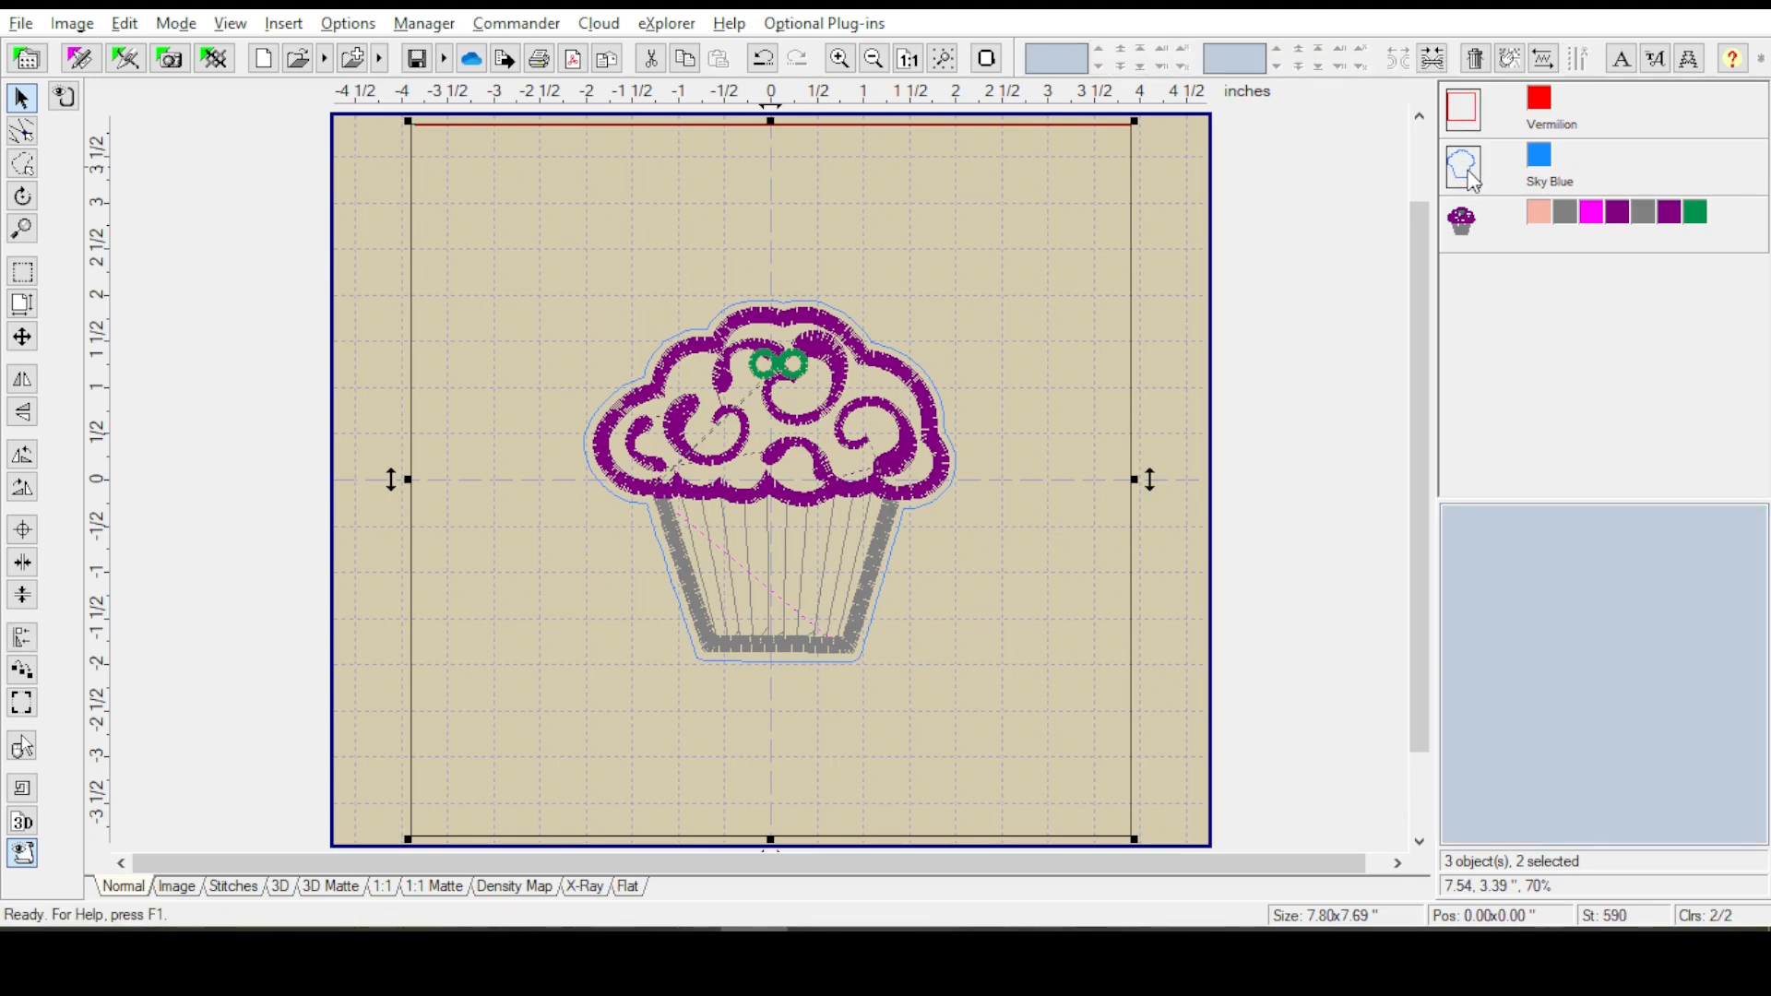
{"action": "left_click", "coordinate": [1435, 63]}
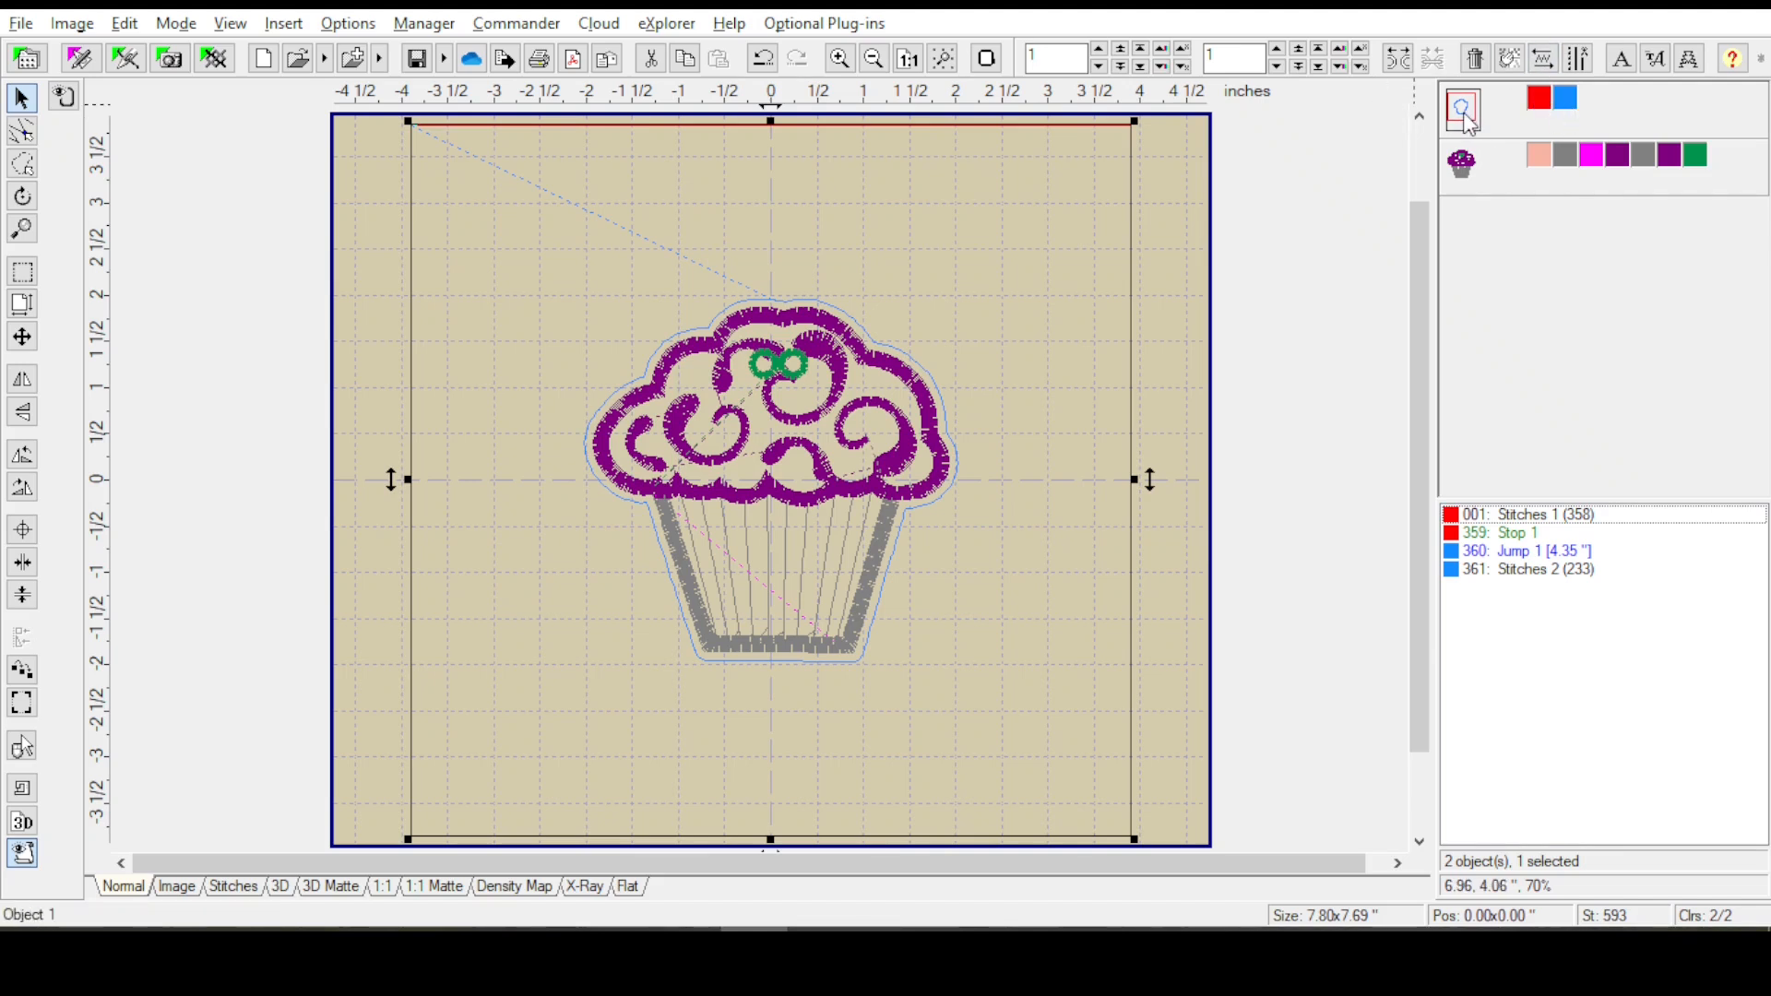
Step: Apply the Cavity effect with 0.0 mm inflate to the joined rectangle and cupcake contour
{"action": "mouse_move", "coordinate": [1466, 124]}
{"action": "left_click", "coordinate": [283, 23]}
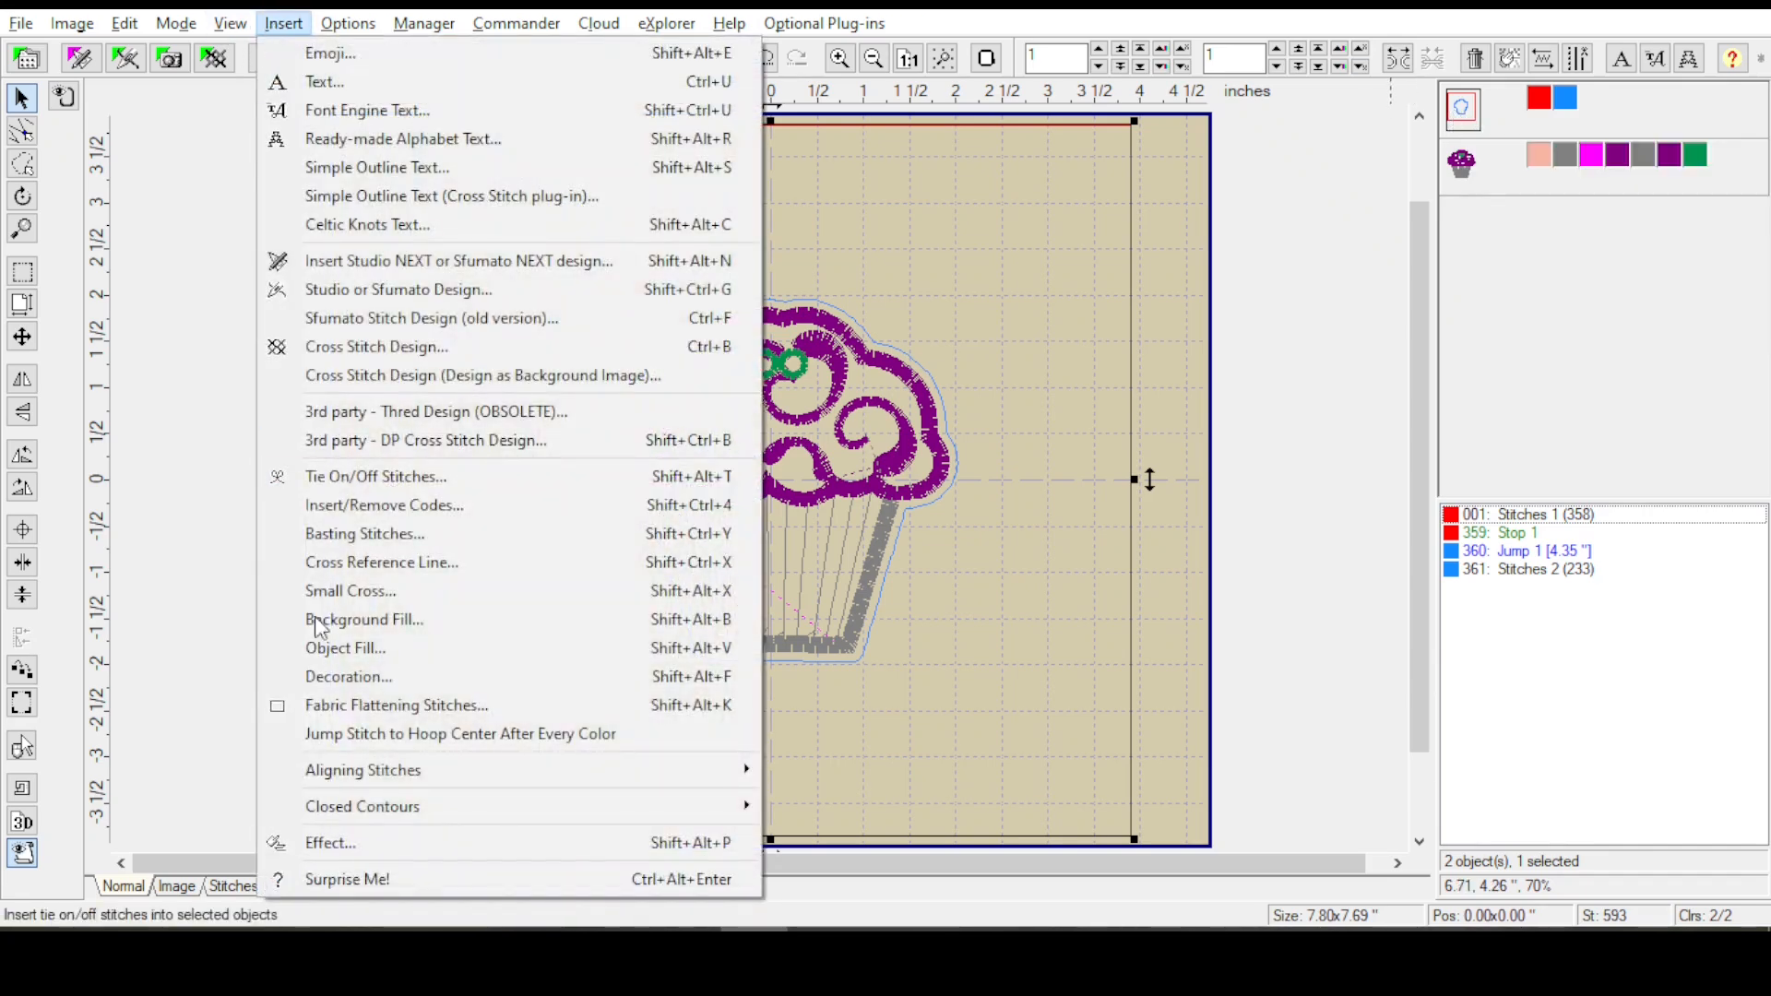
{"action": "left_click", "coordinate": [394, 843]}
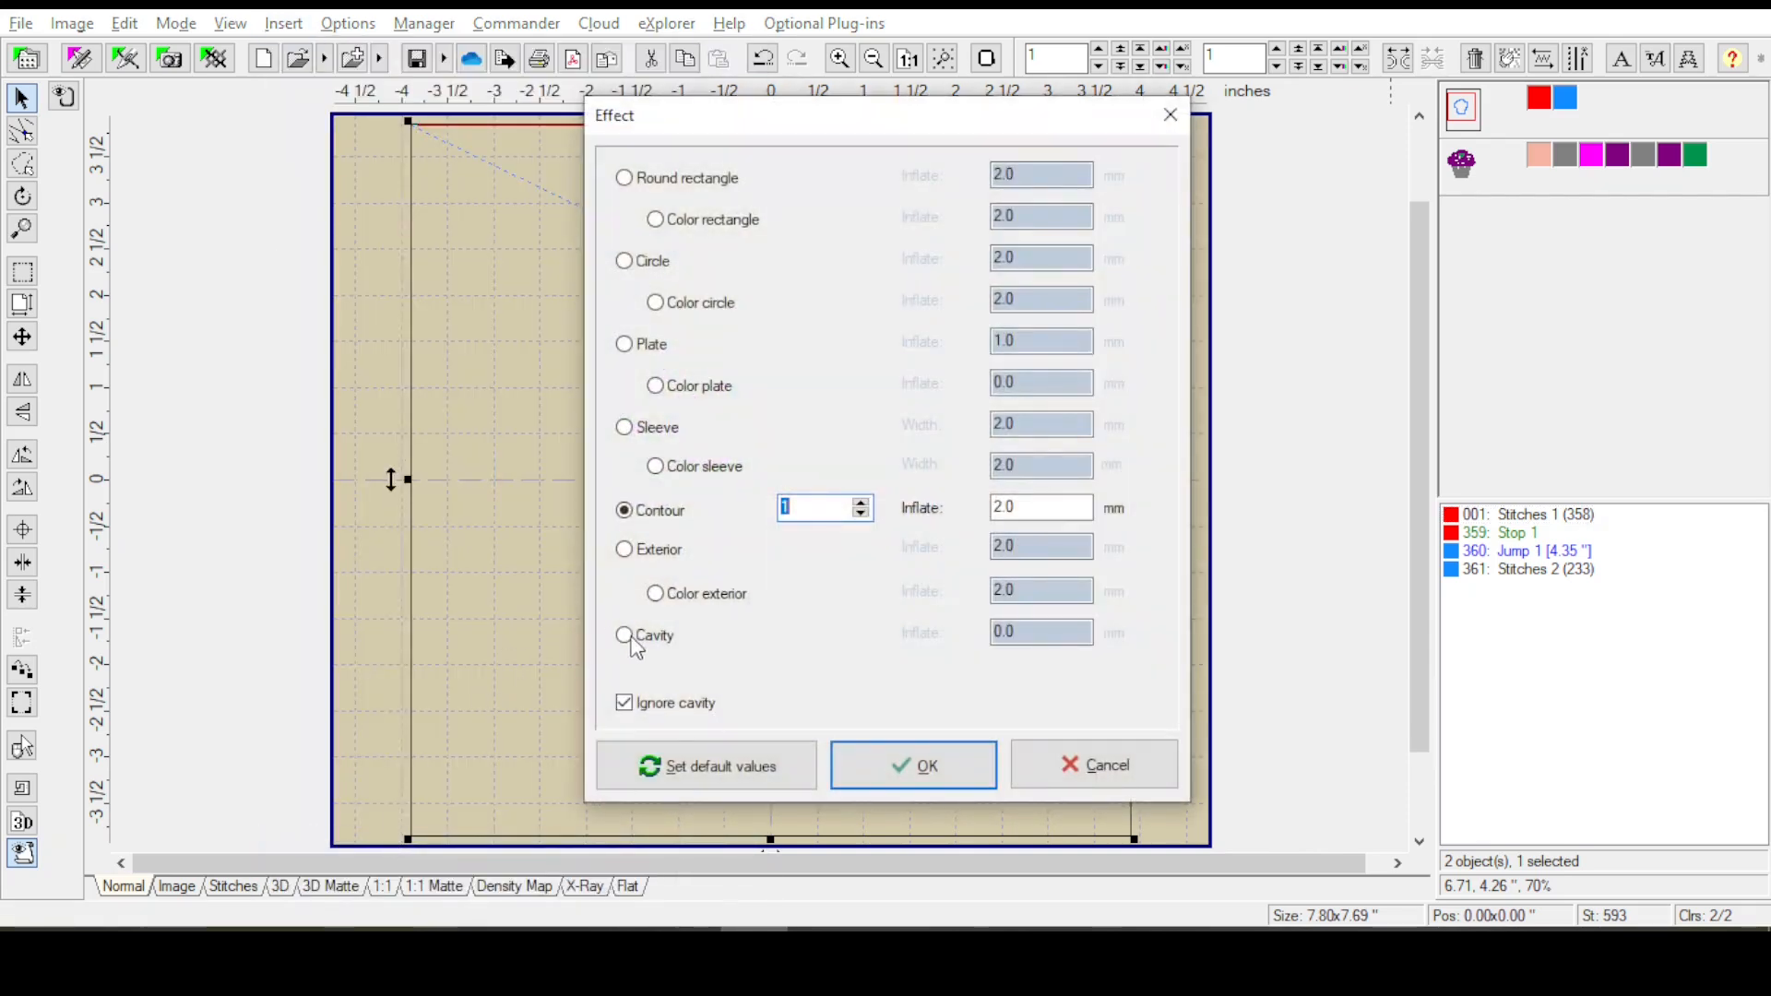
{"action": "left_click", "coordinate": [625, 637]}
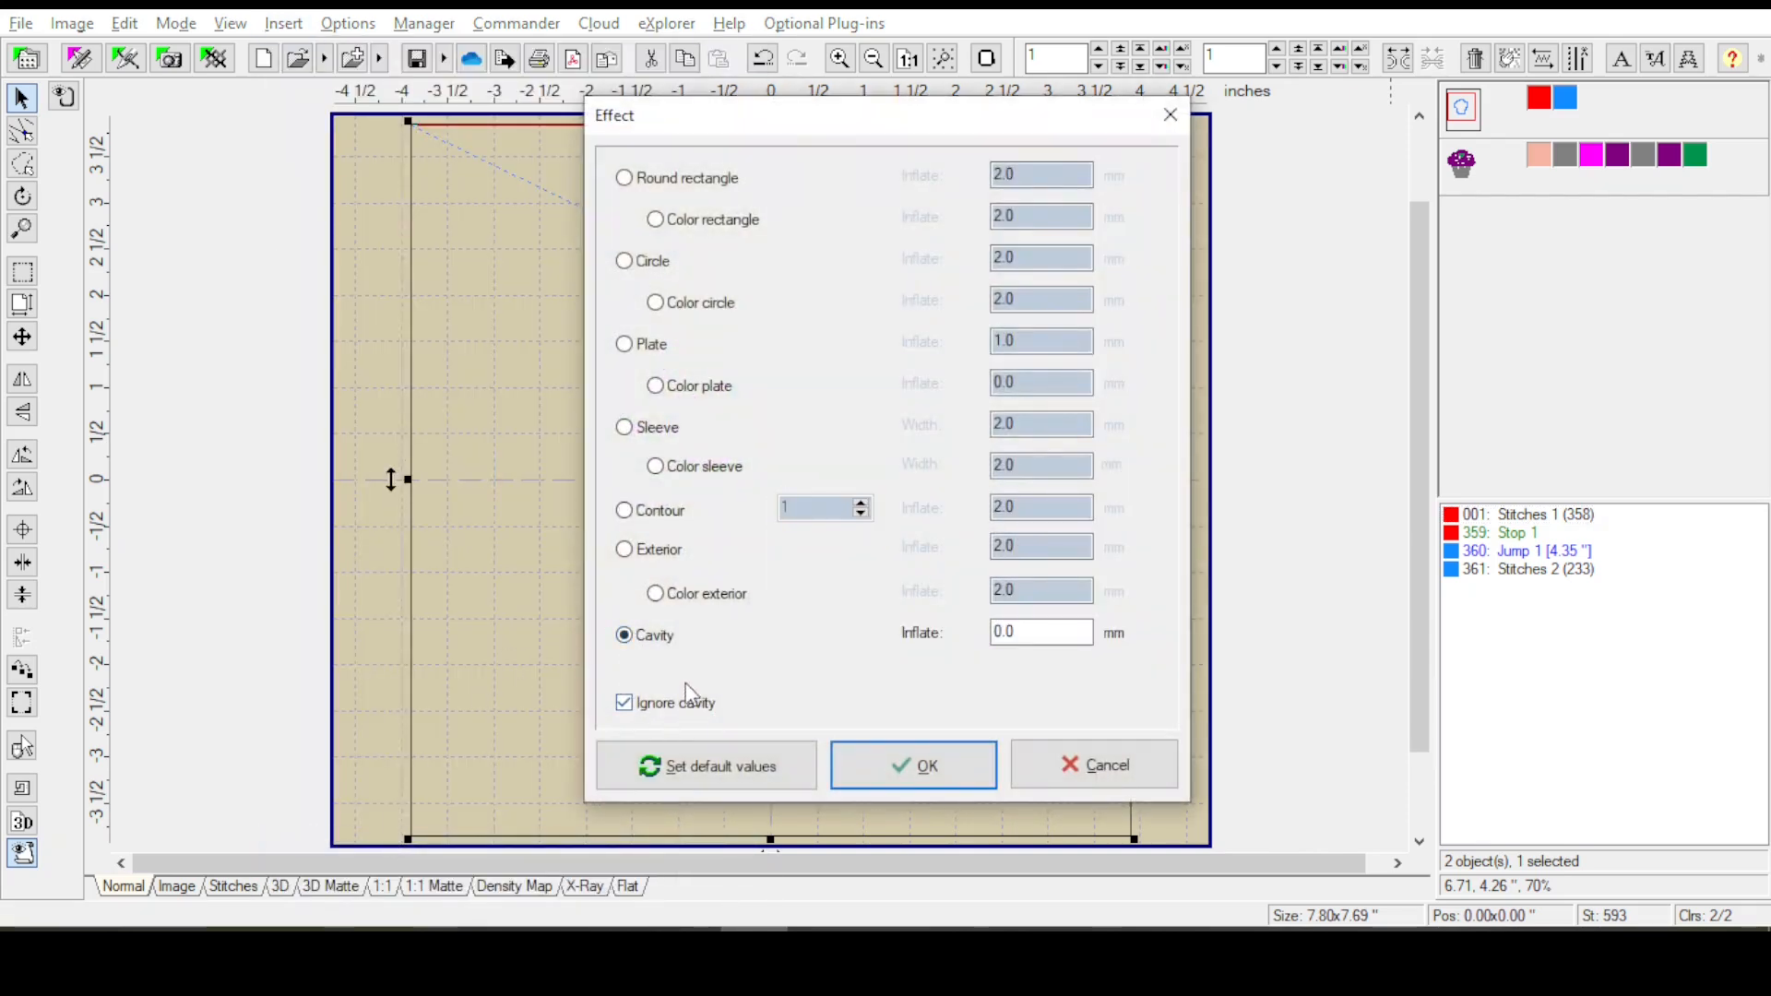
{"action": "left_click", "coordinate": [1012, 632]}
{"action": "left_click", "coordinate": [1019, 630]}
{"action": "left_click", "coordinate": [625, 702]}
{"action": "left_click", "coordinate": [916, 767]}
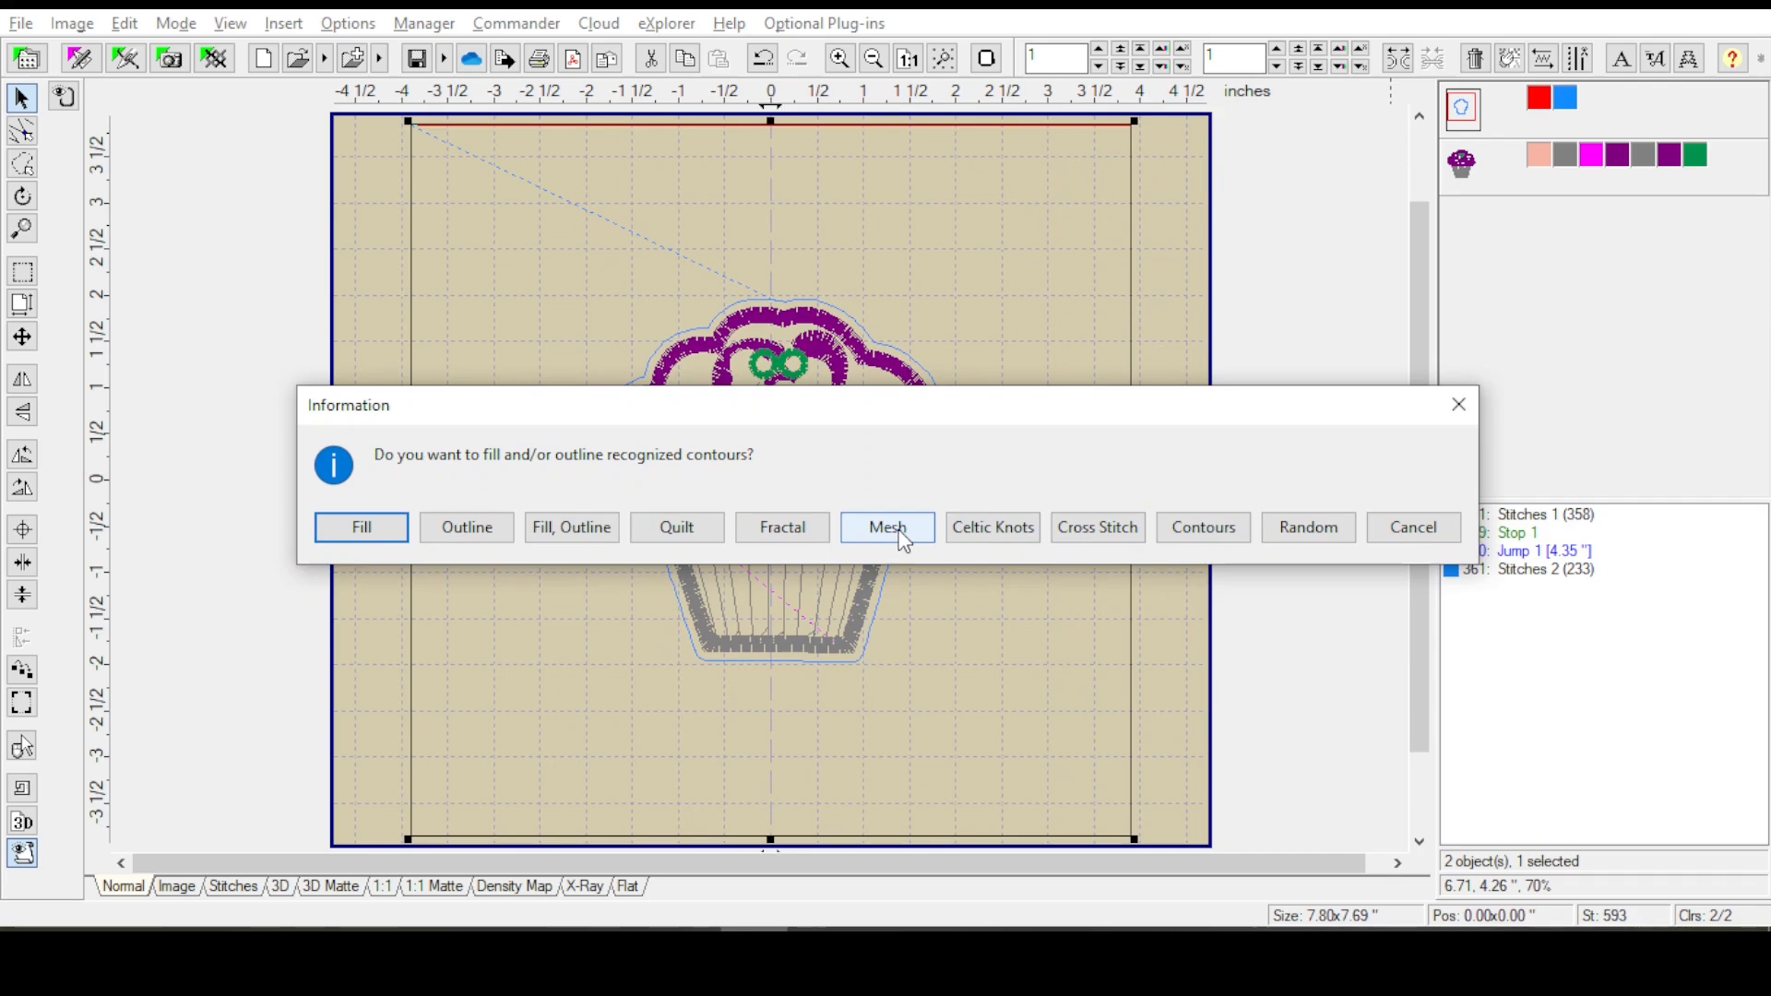
Step: Fill the area around the cupcake with the pack circles 1a mesh, using 2.0 mm distance, 2.0 mm stitch length and two layers
{"action": "left_click", "coordinate": [902, 539]}
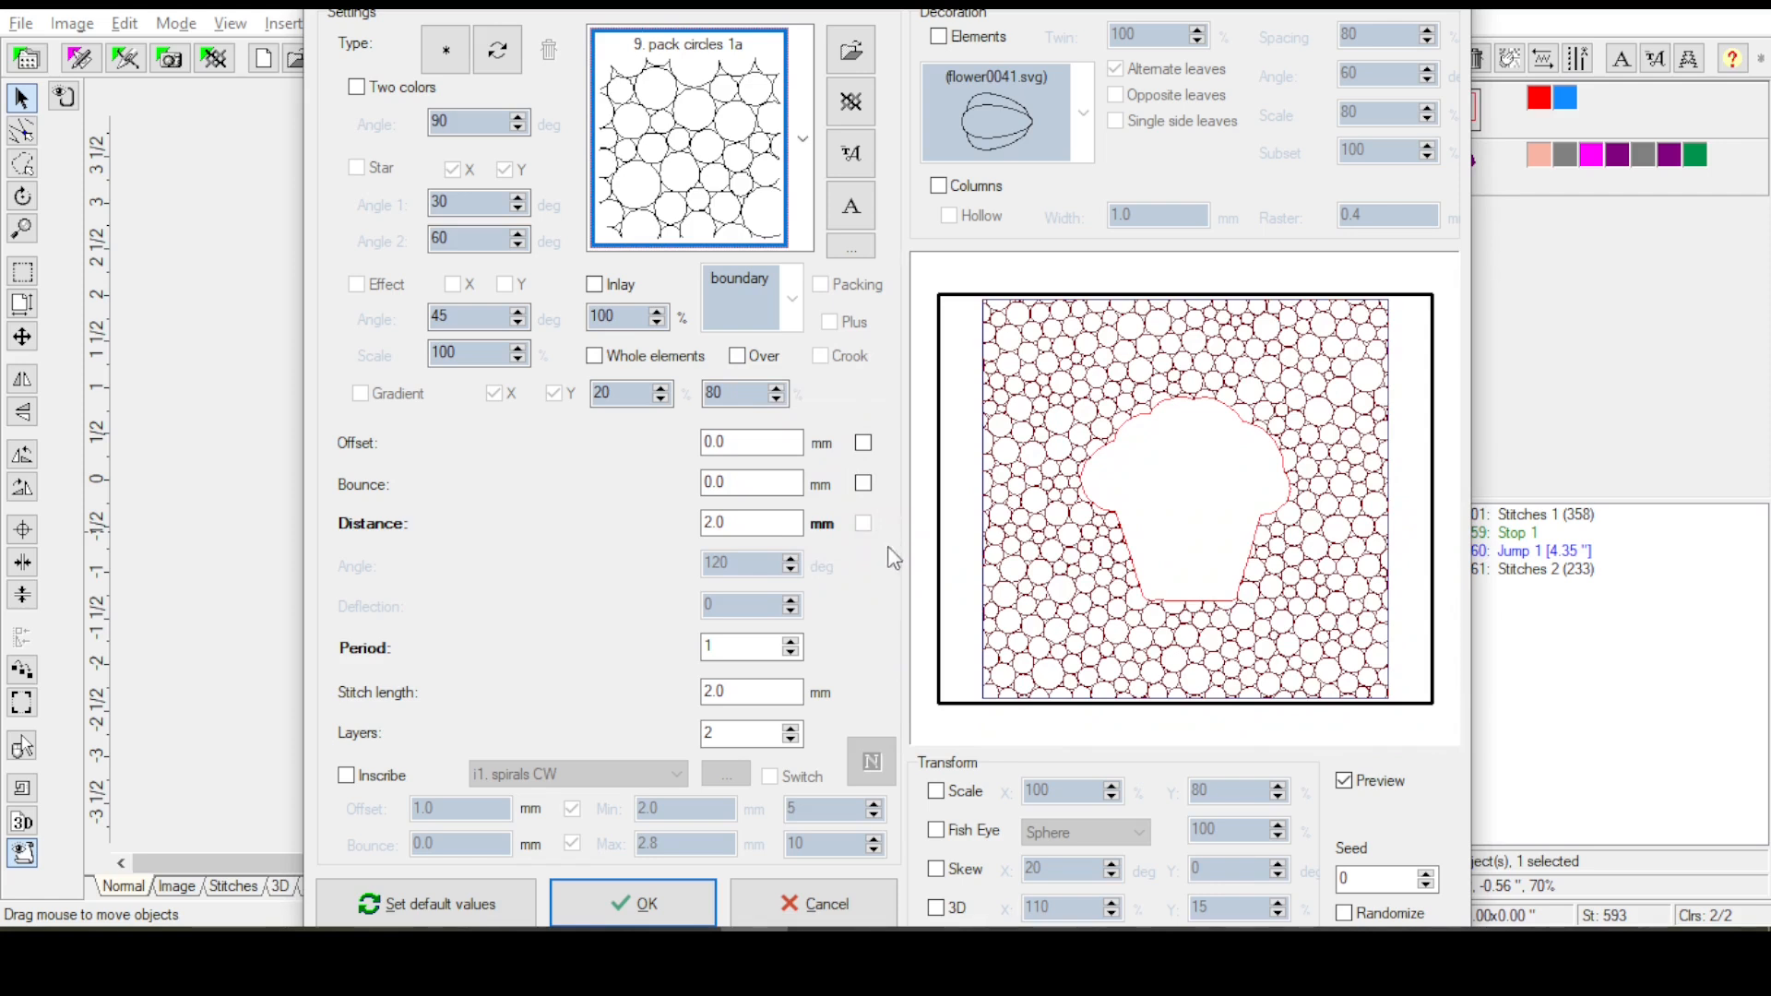
{"action": "left_click", "coordinate": [851, 247]}
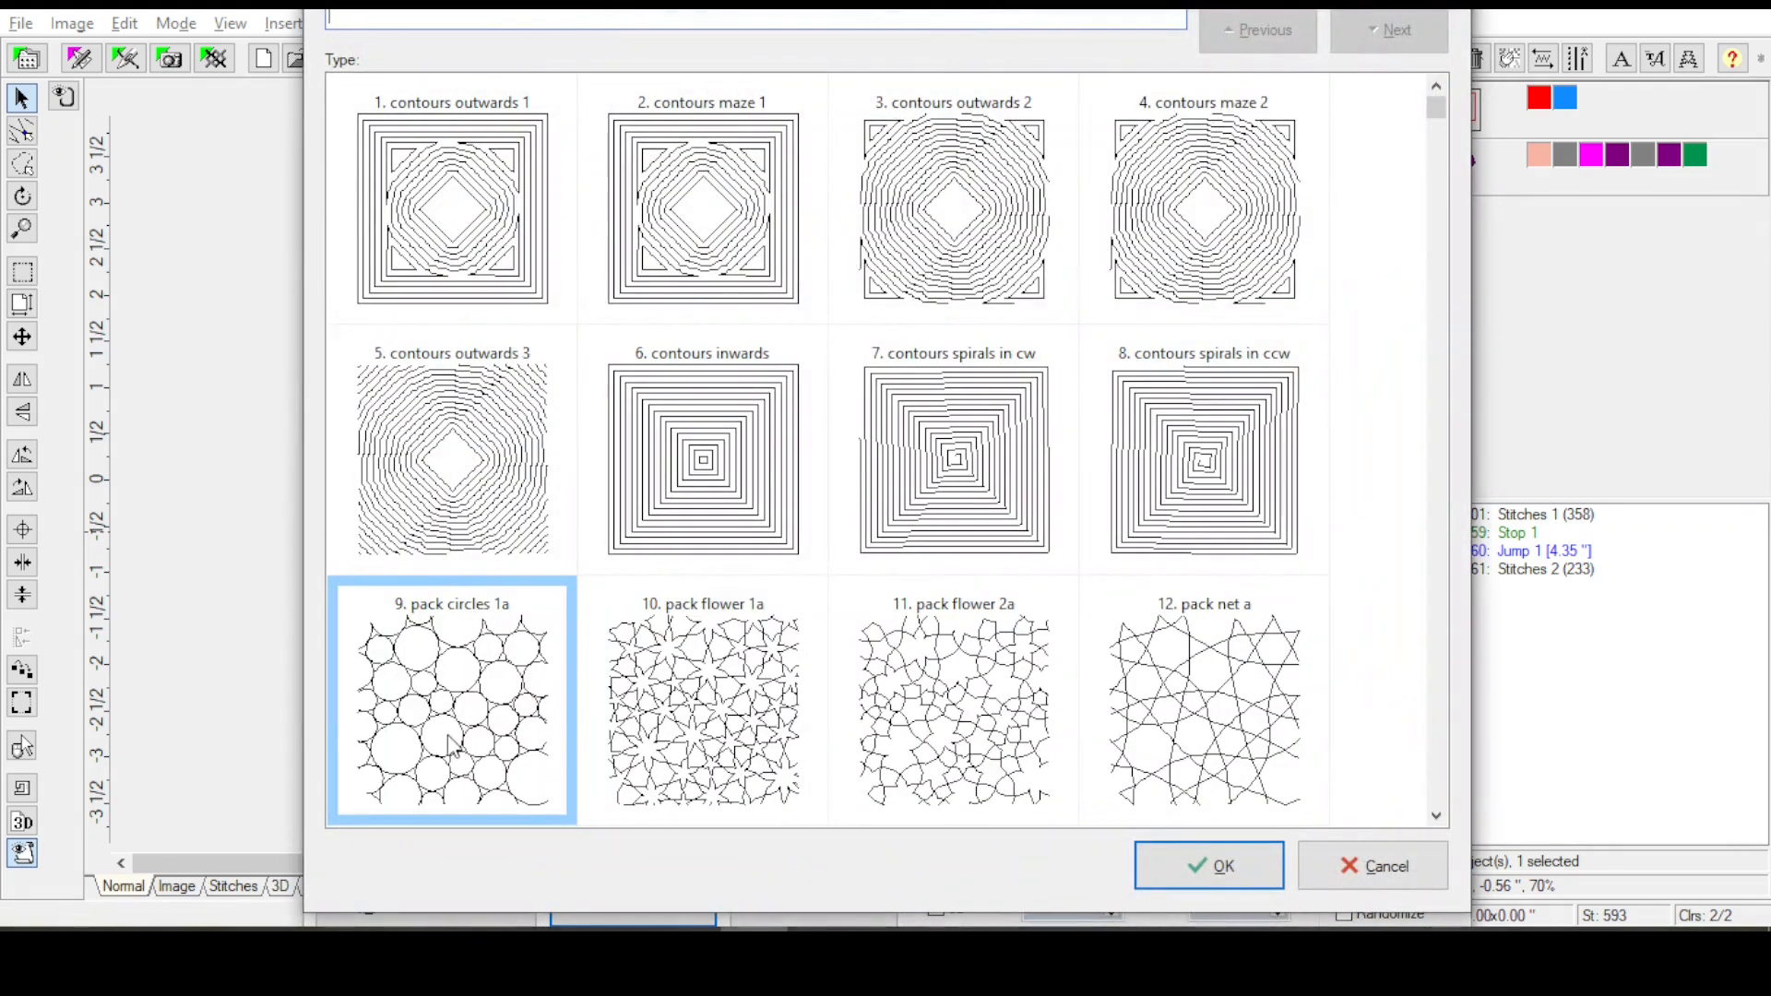
{"action": "left_click", "coordinate": [1204, 865]}
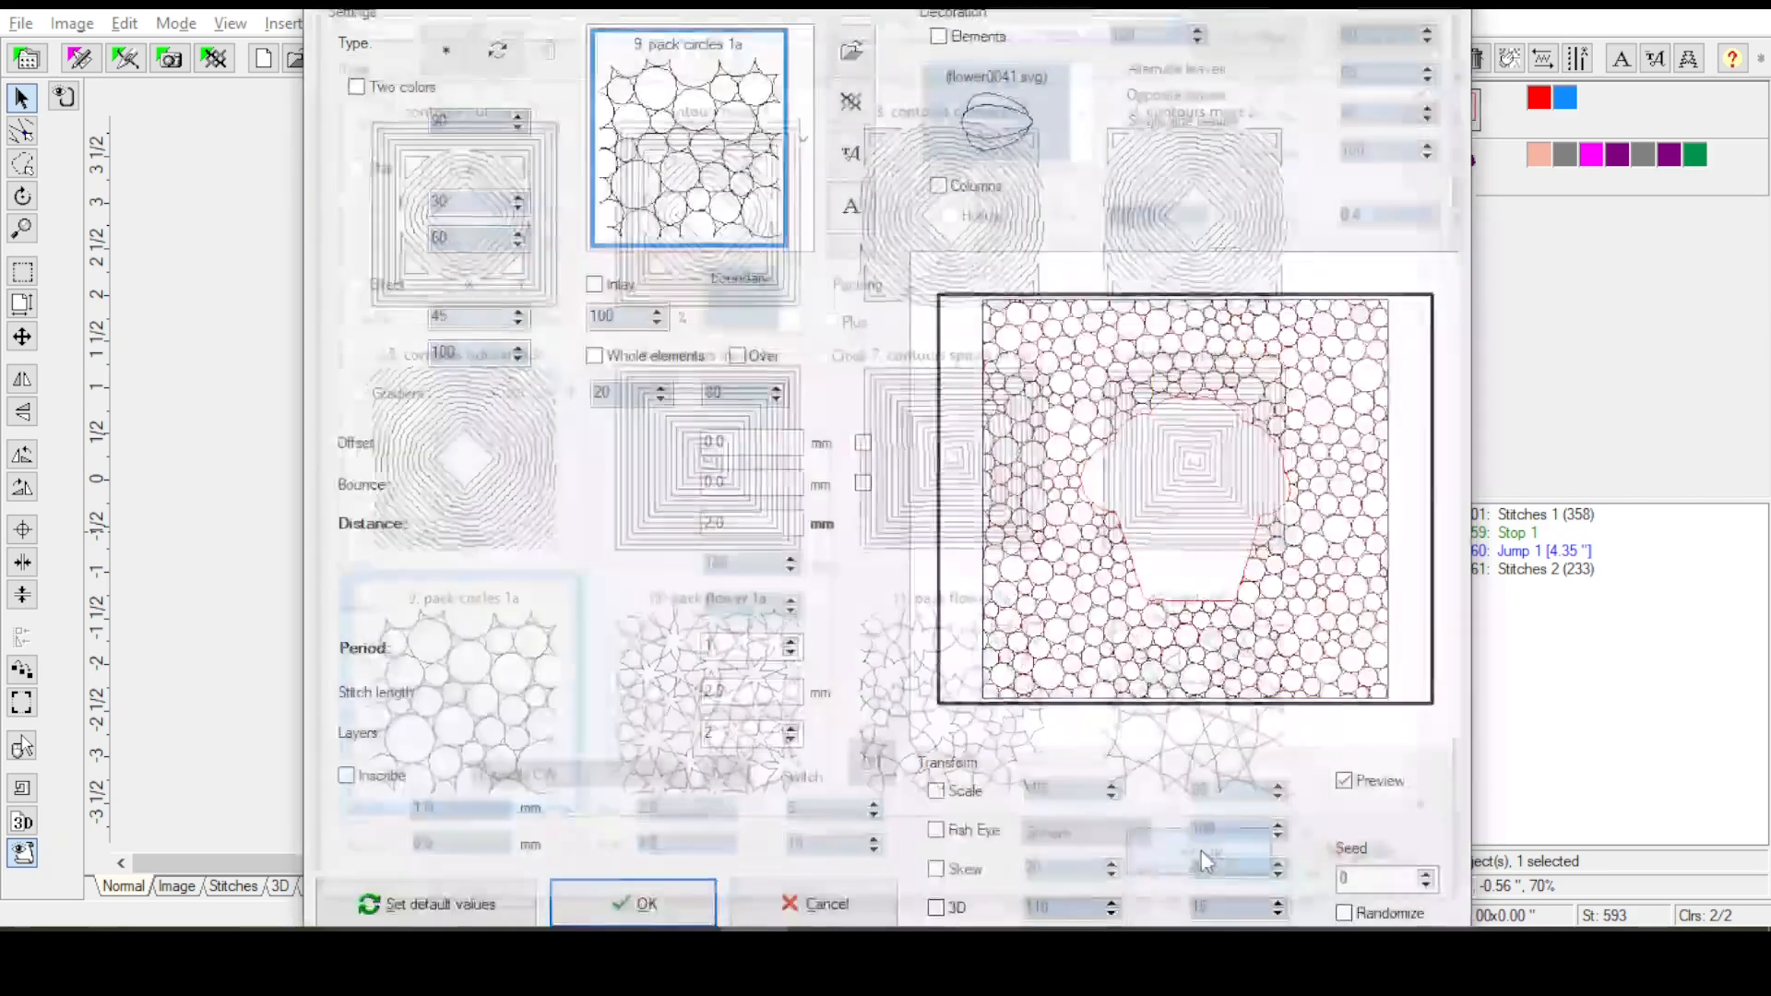
{"action": "left_click", "coordinate": [849, 251]}
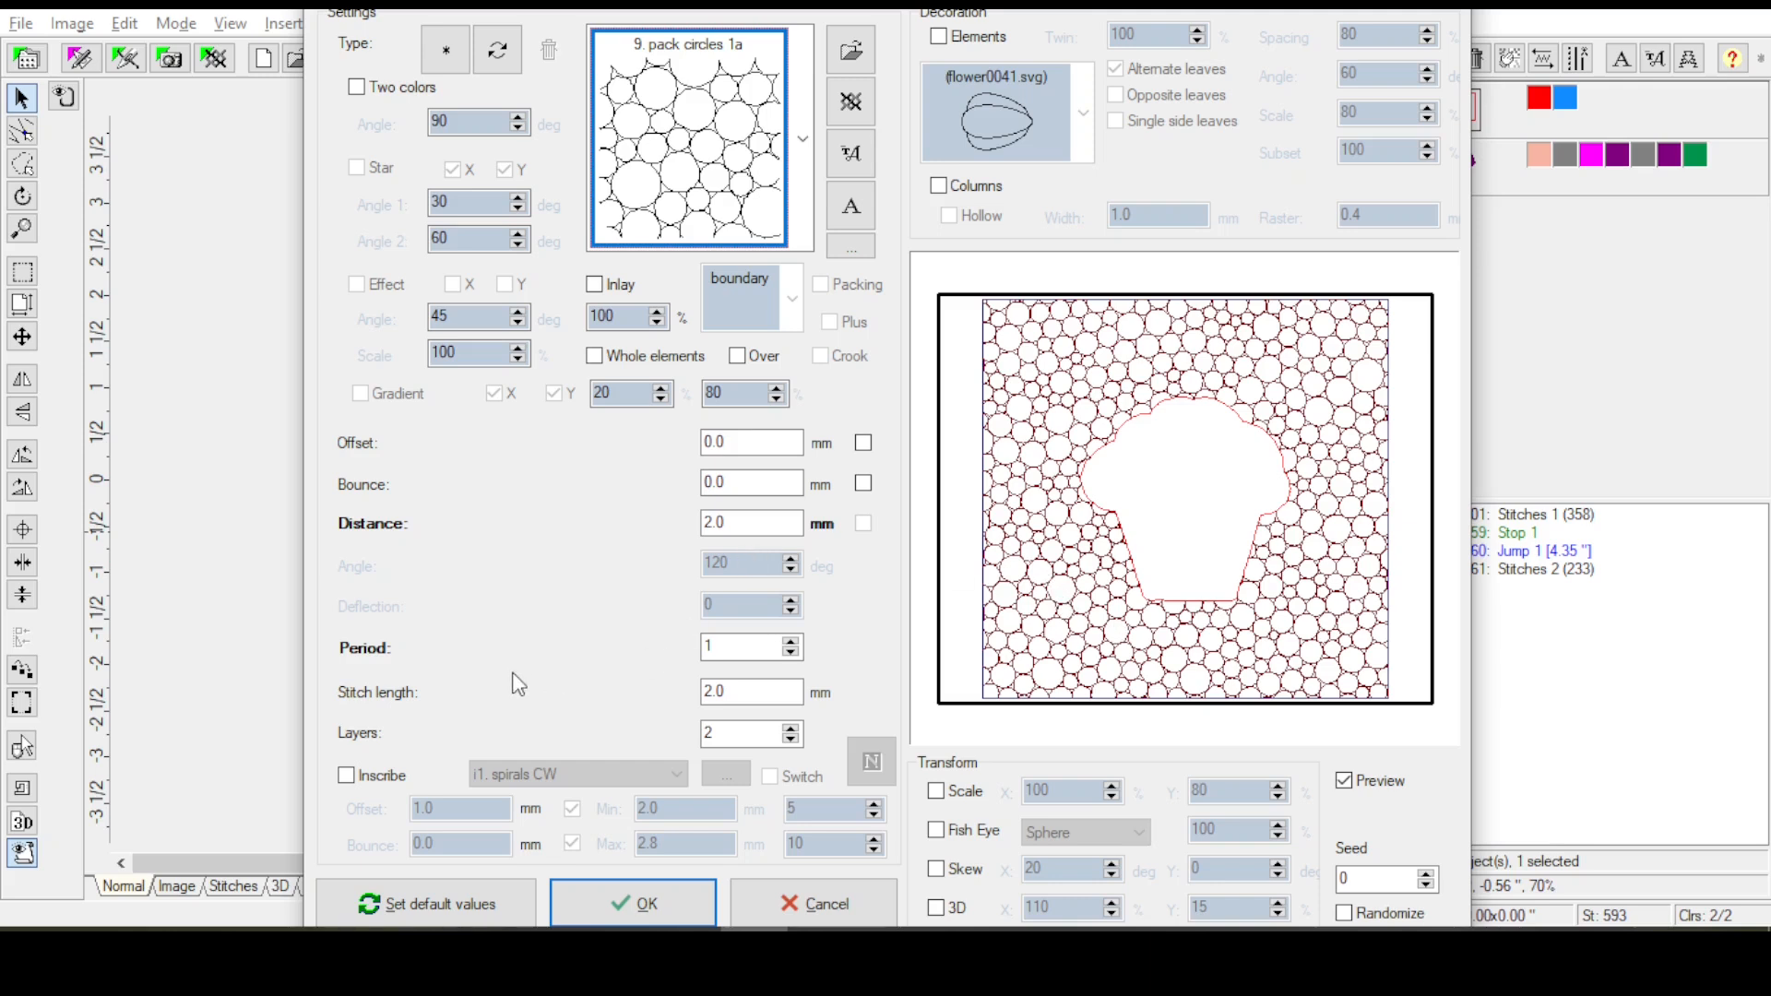
{"action": "left_click", "coordinate": [635, 906]}
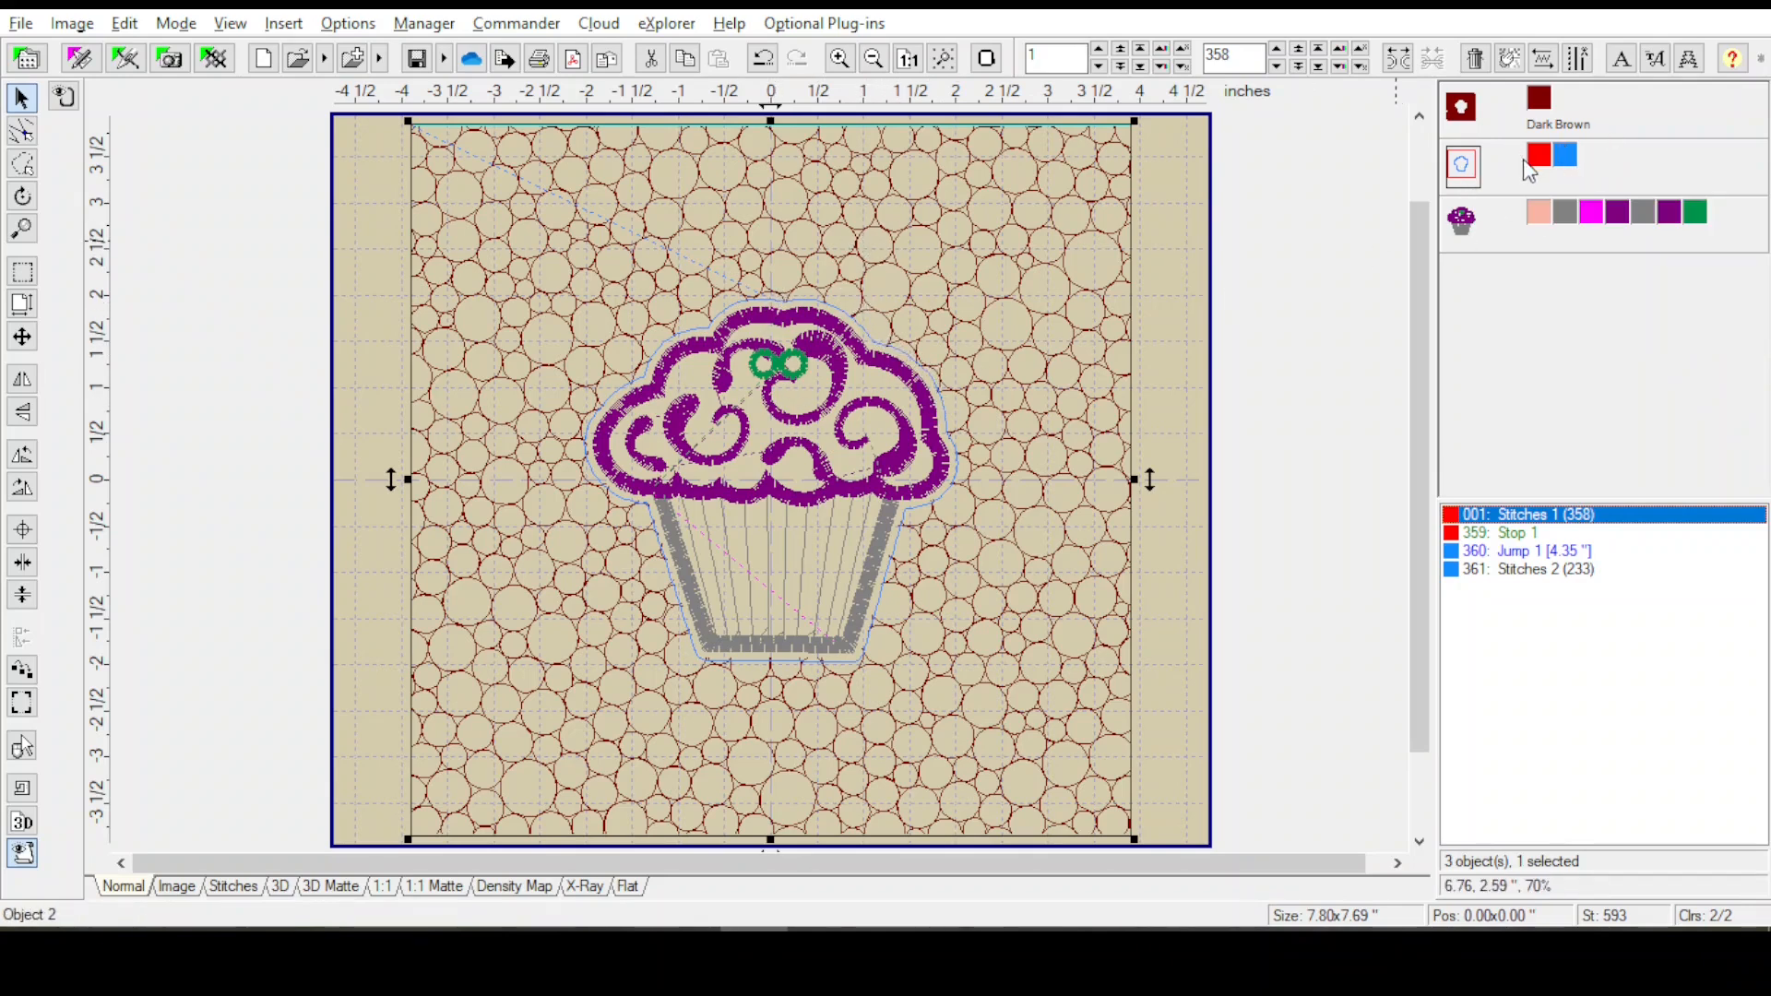
Step: Separate the blue cupcake contour from the red rectangle into its own object
{"action": "left_click", "coordinate": [1176, 210]}
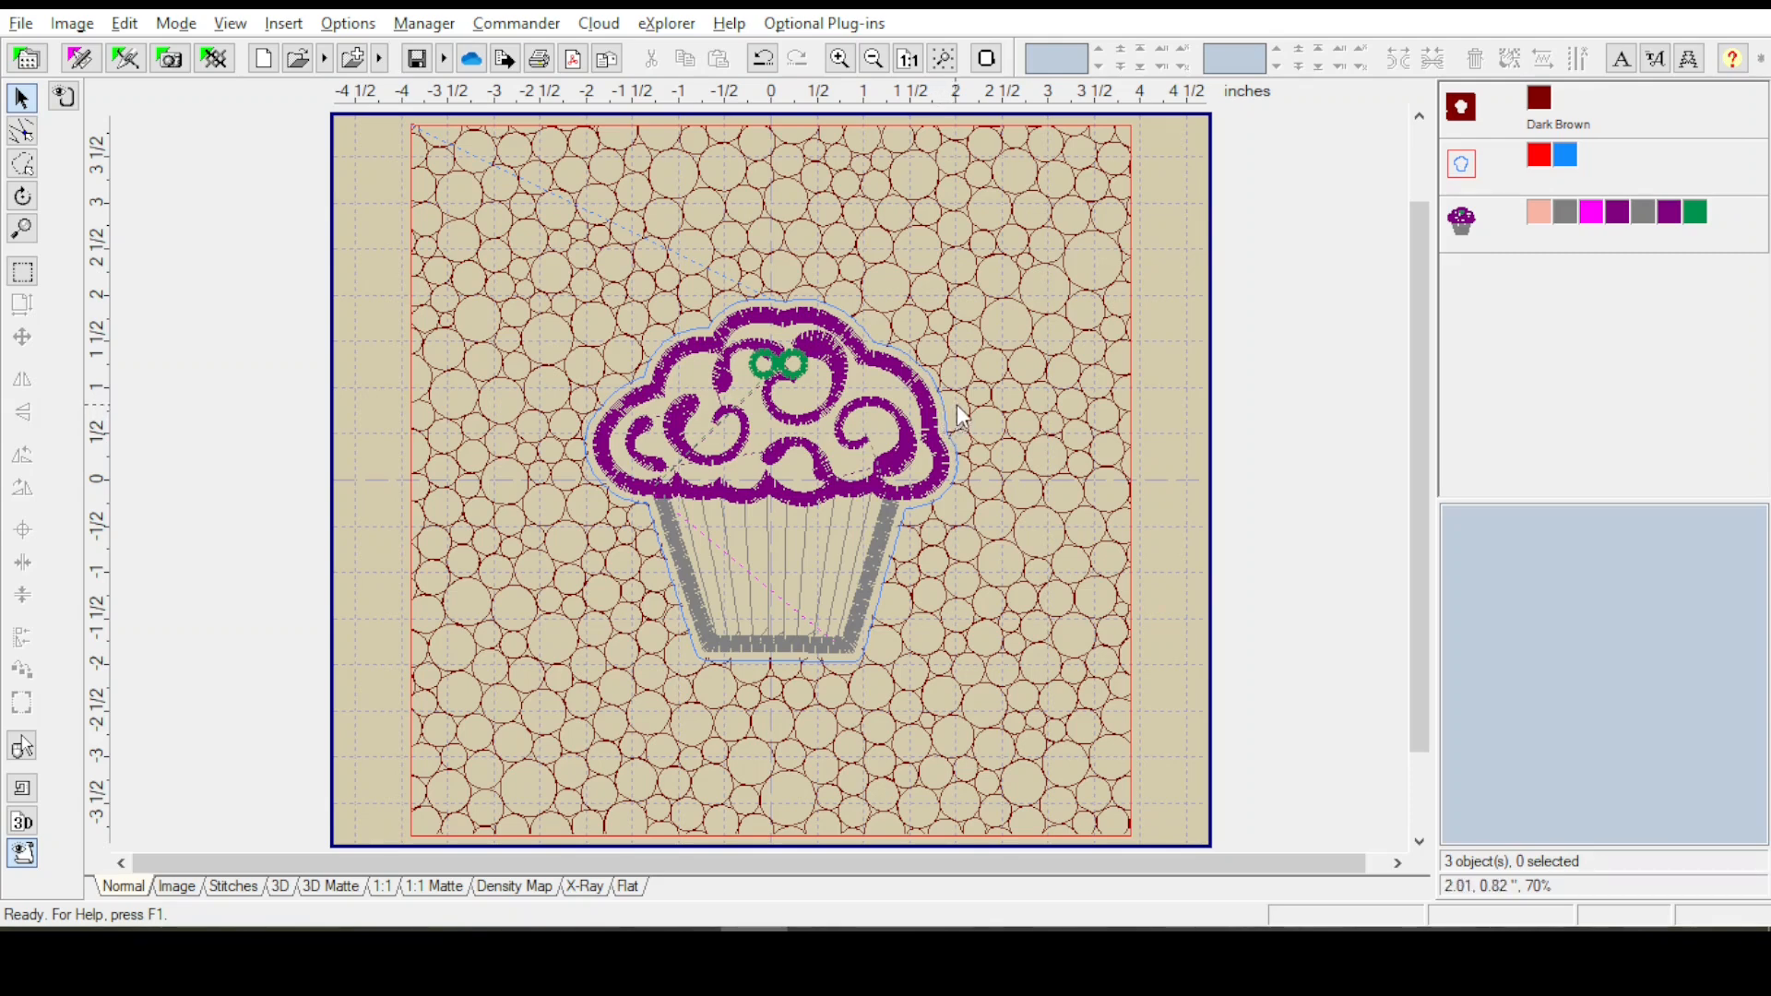
{"action": "right_click", "coordinate": [1568, 160]}
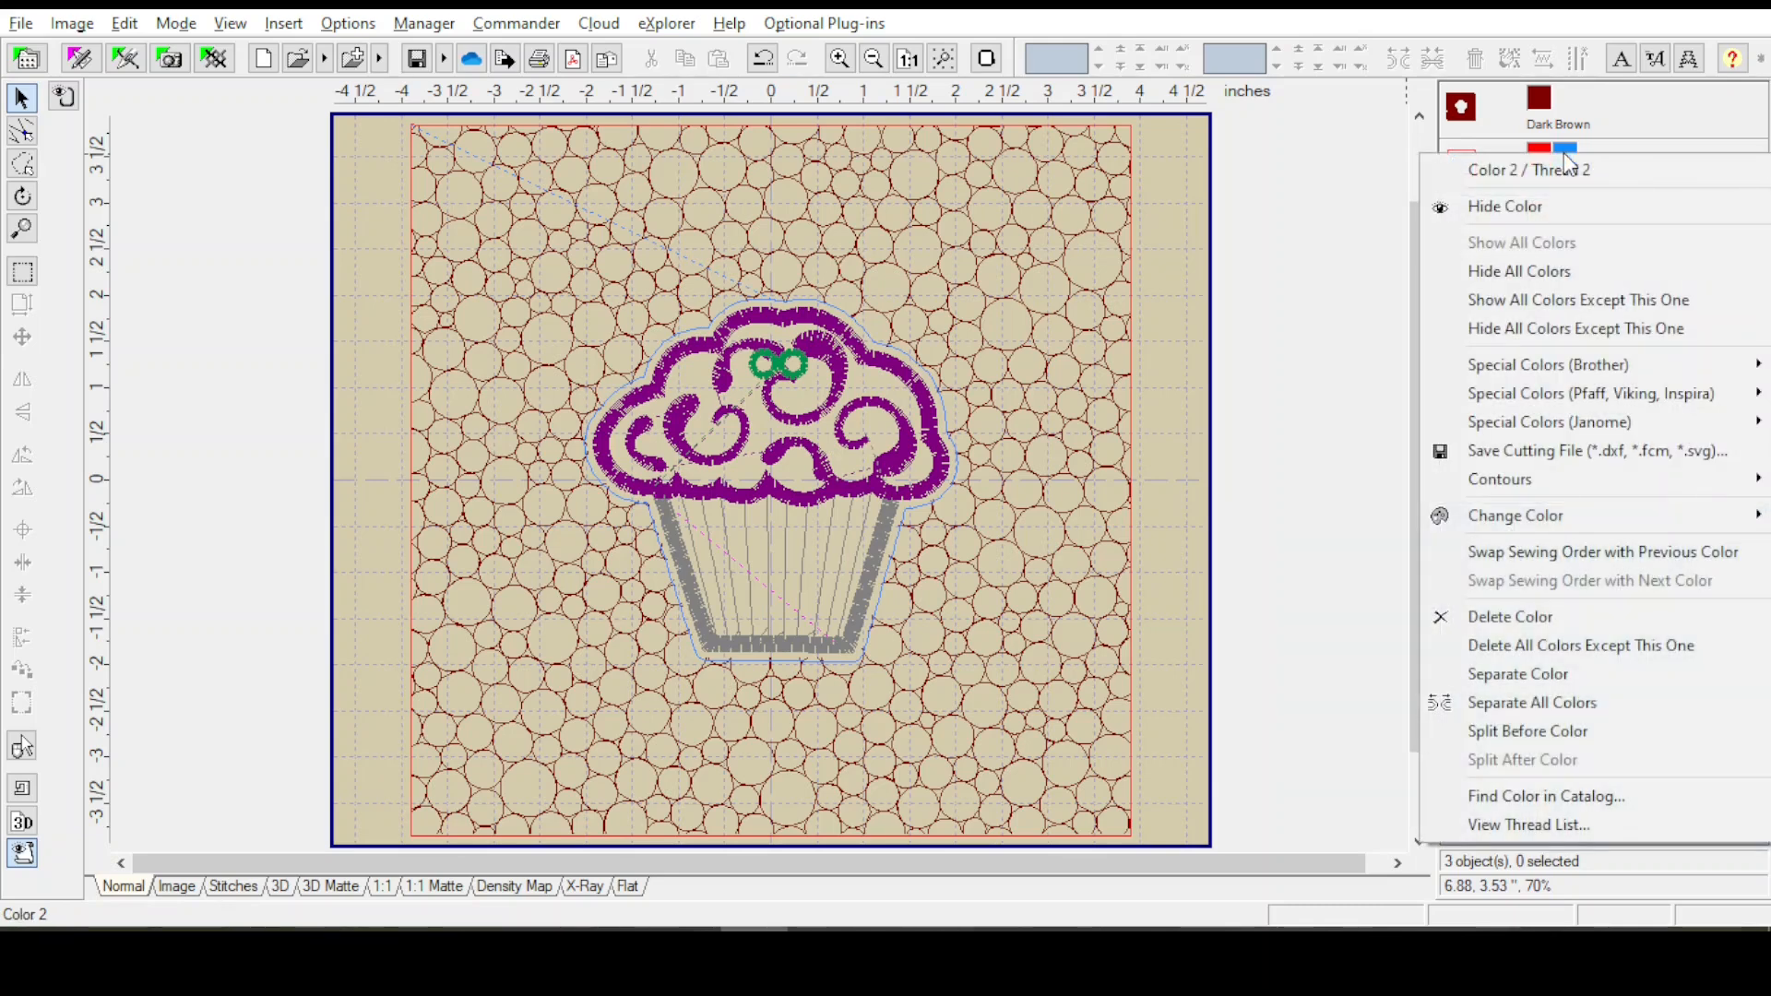
{"action": "left_click", "coordinate": [1552, 674]}
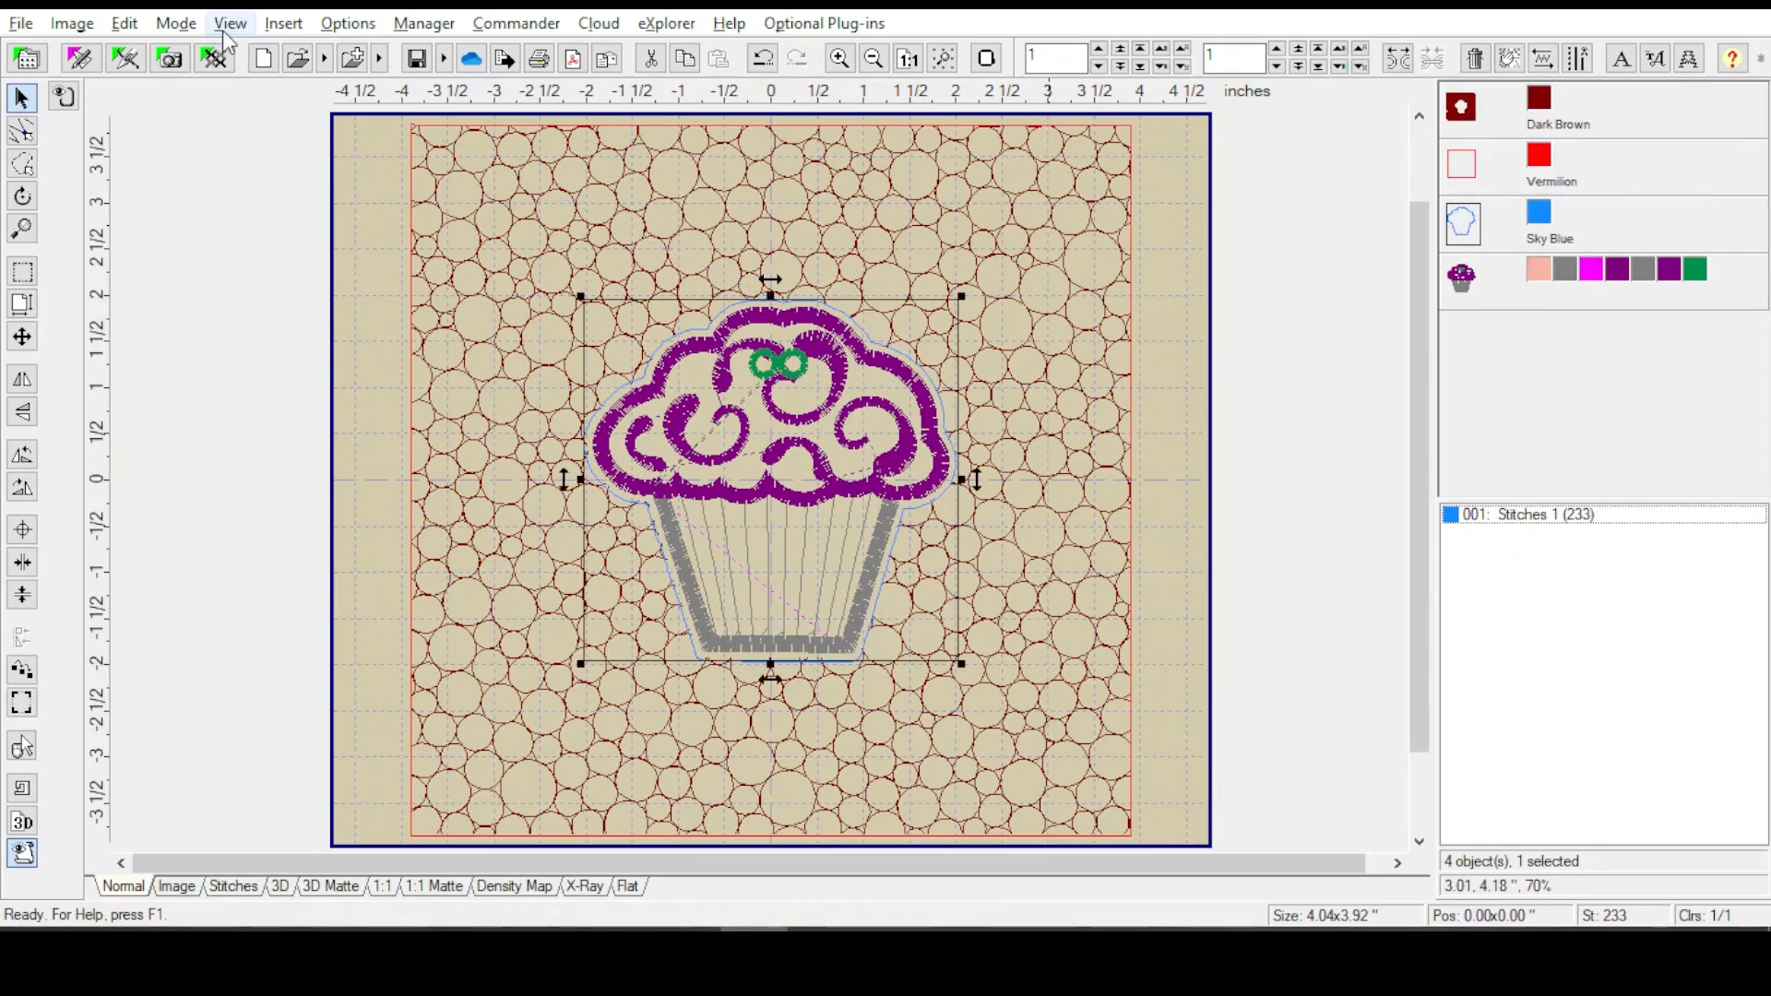
Step: Apply the Plate effect with 1.0 mm inflate to the blue cupcake contour, generating only a 2.0 mm wide satin stitch outline
{"action": "left_click", "coordinate": [288, 23]}
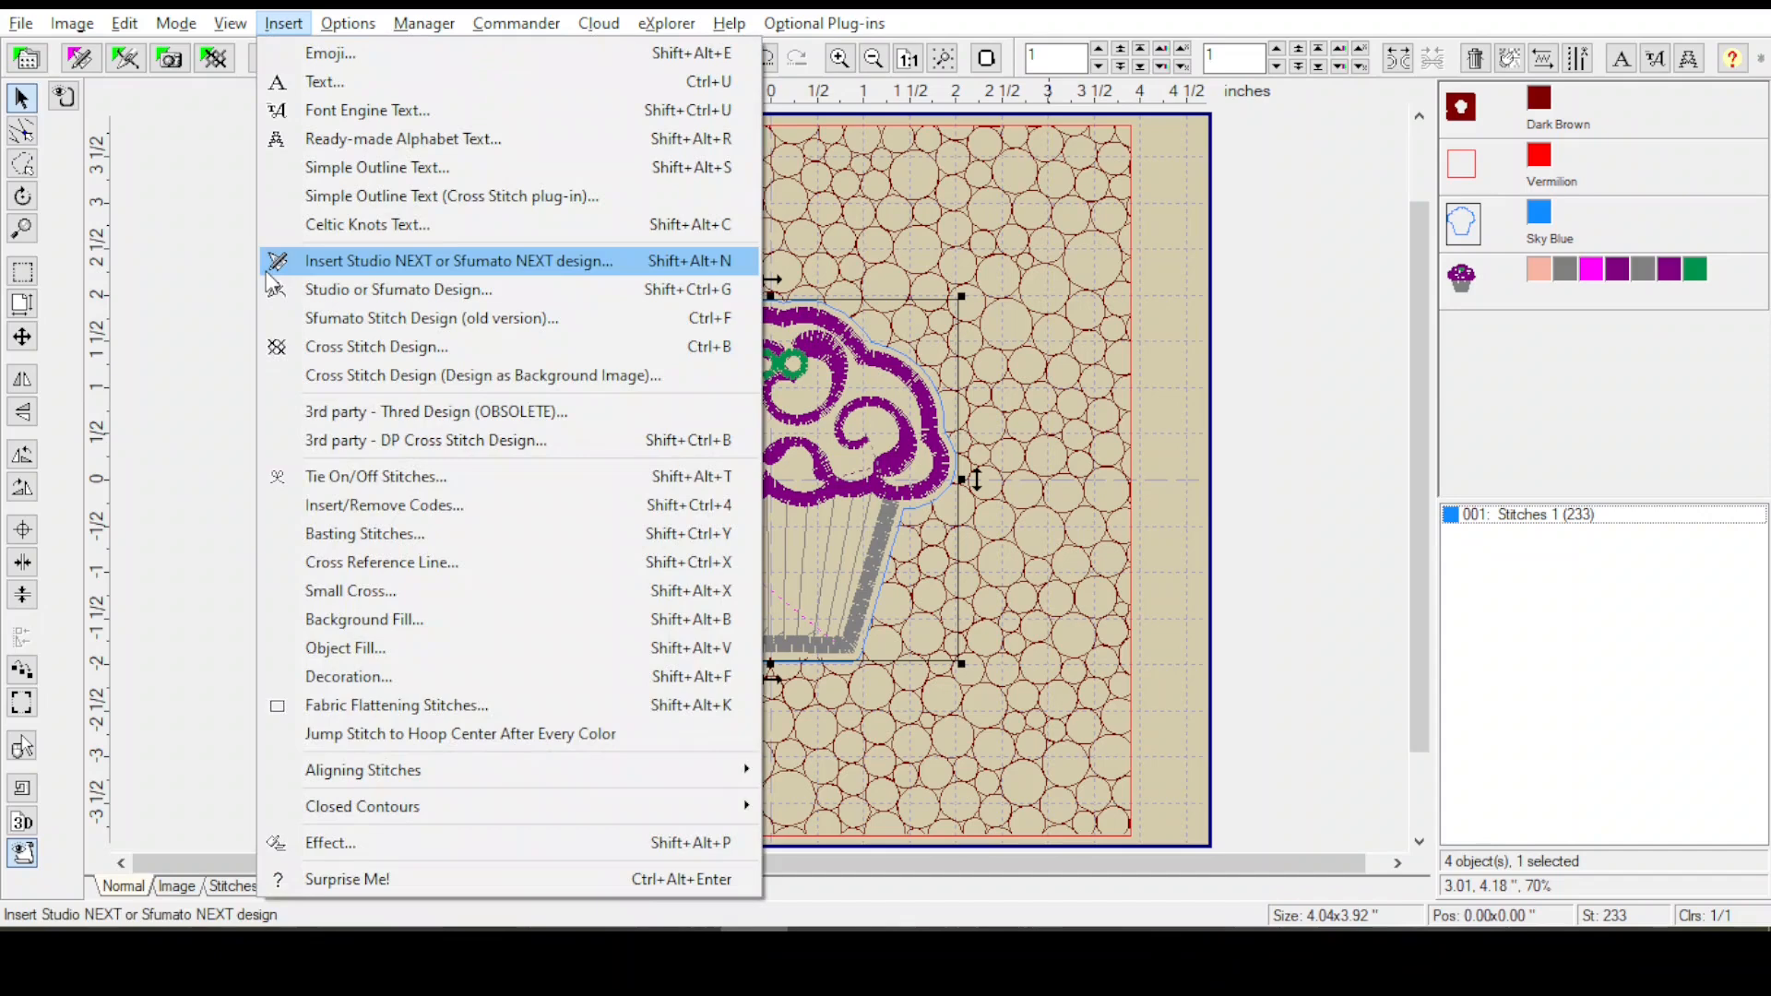
{"action": "left_click", "coordinate": [357, 843]}
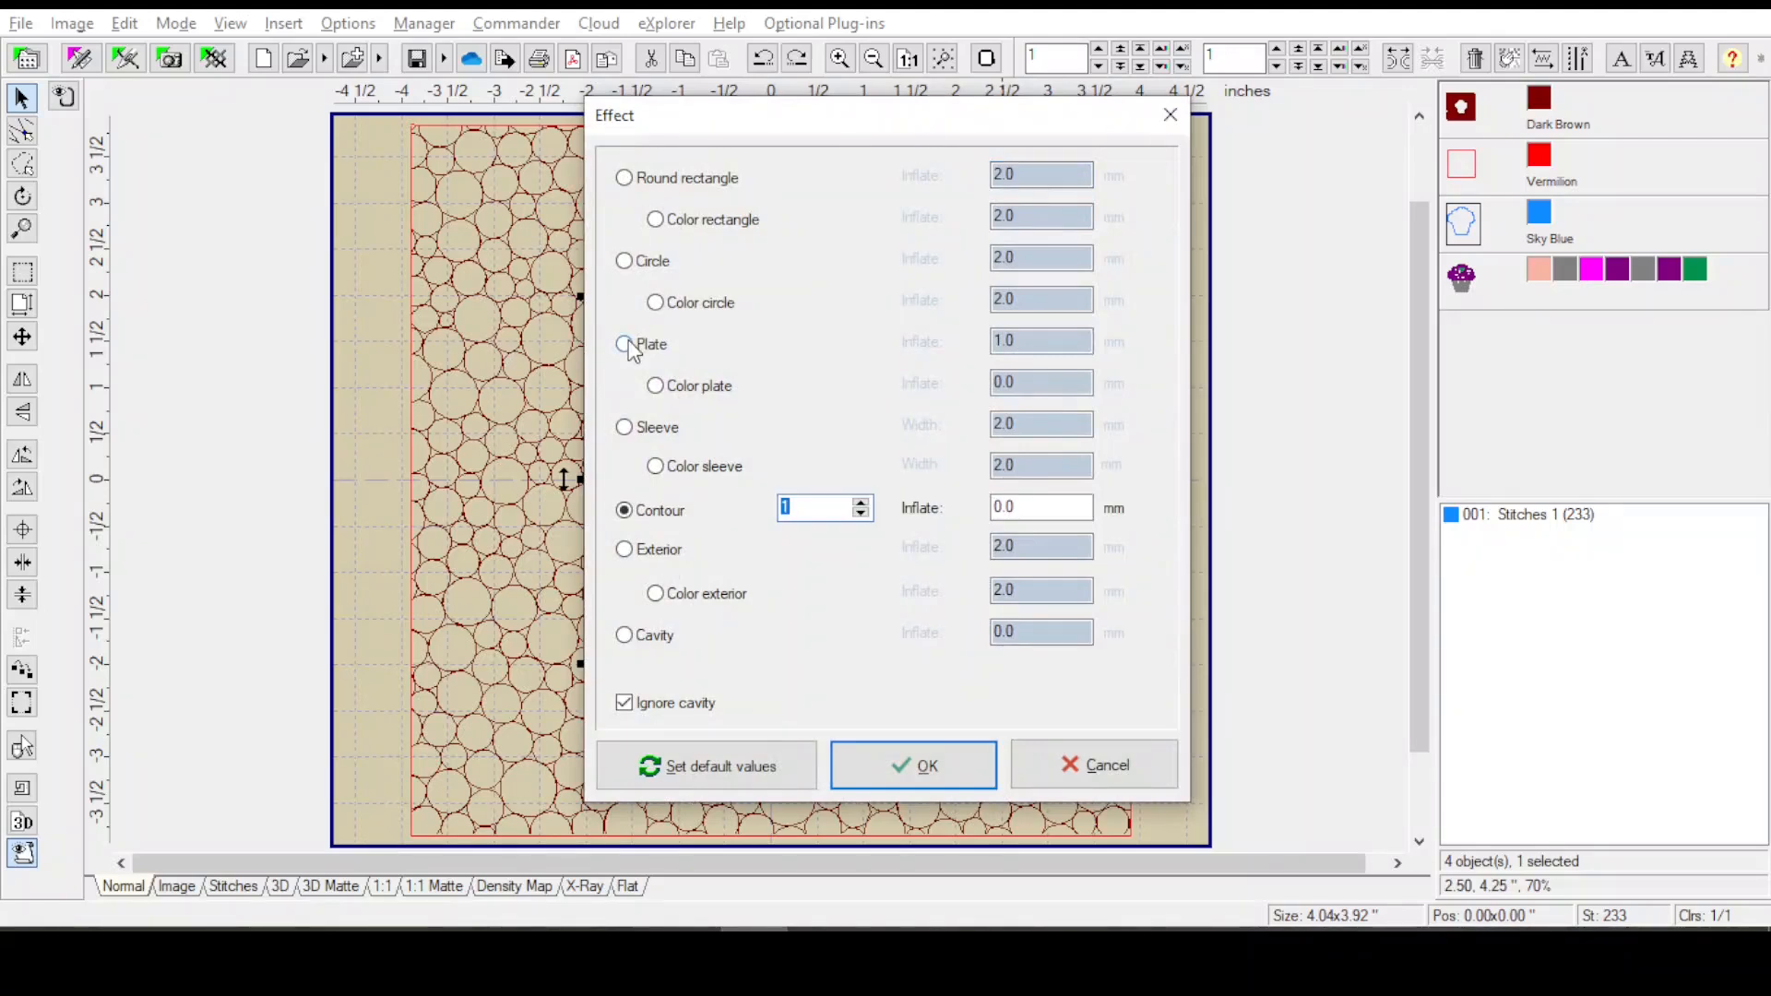
{"action": "left_click", "coordinate": [626, 345]}
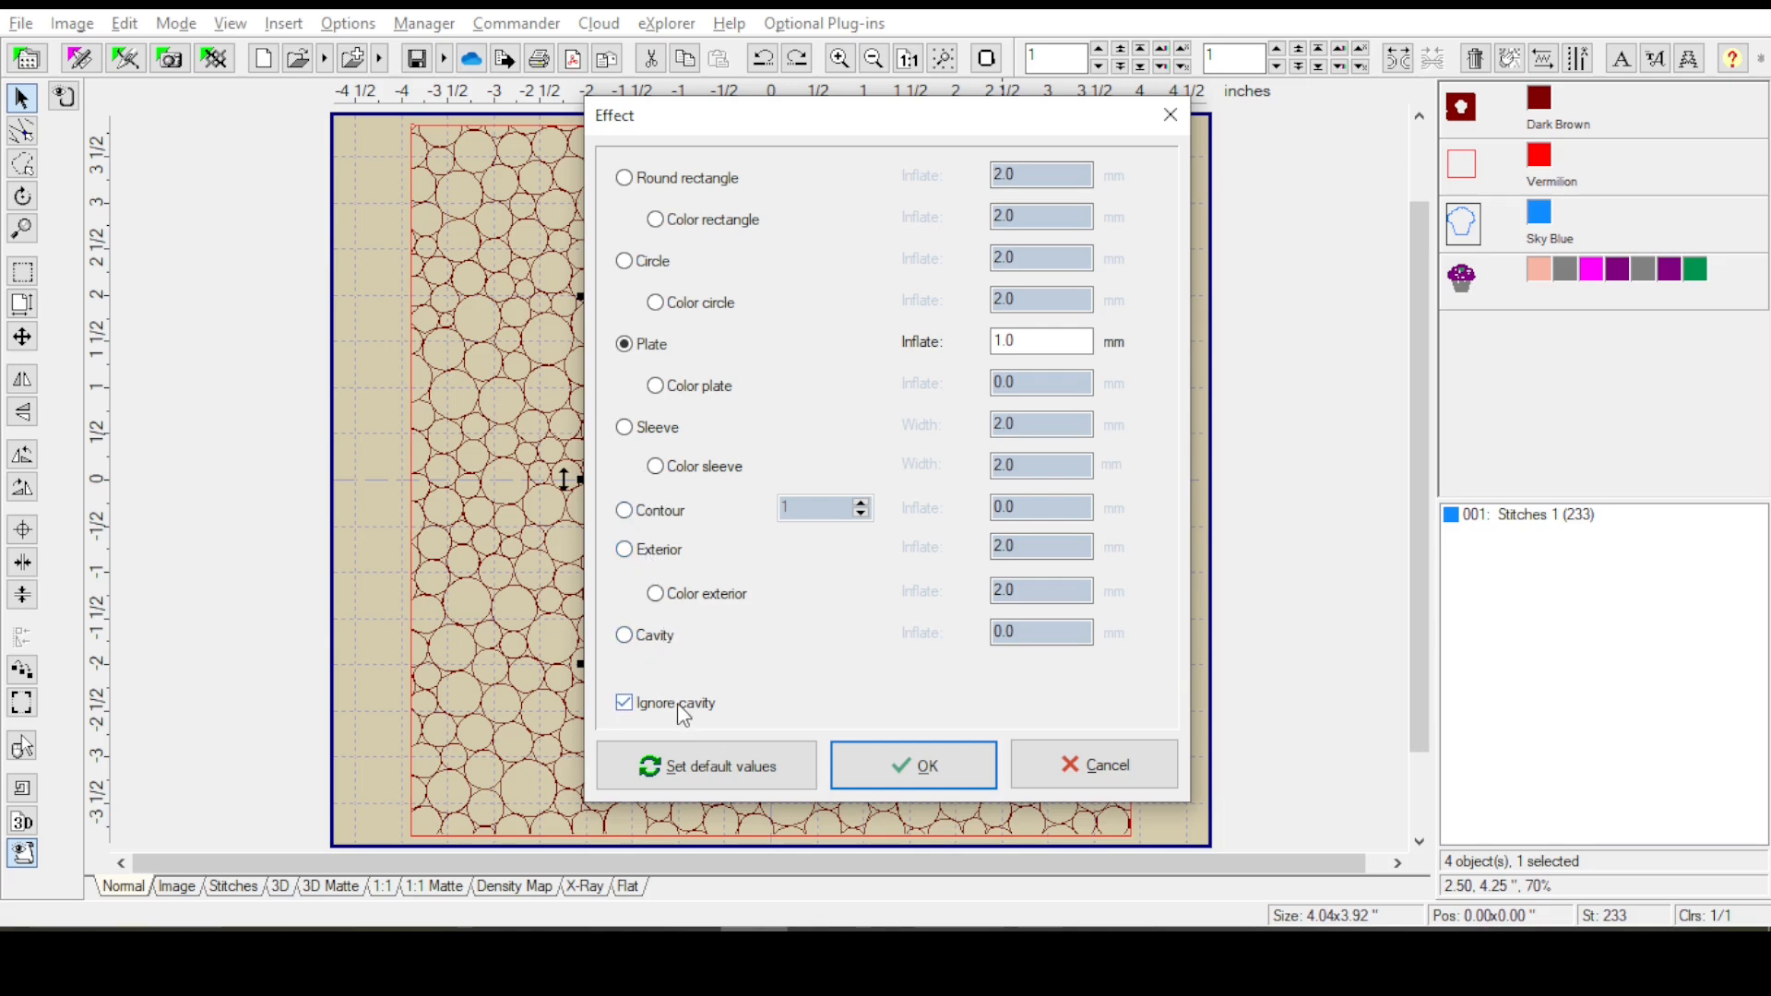
{"action": "left_click", "coordinate": [915, 764]}
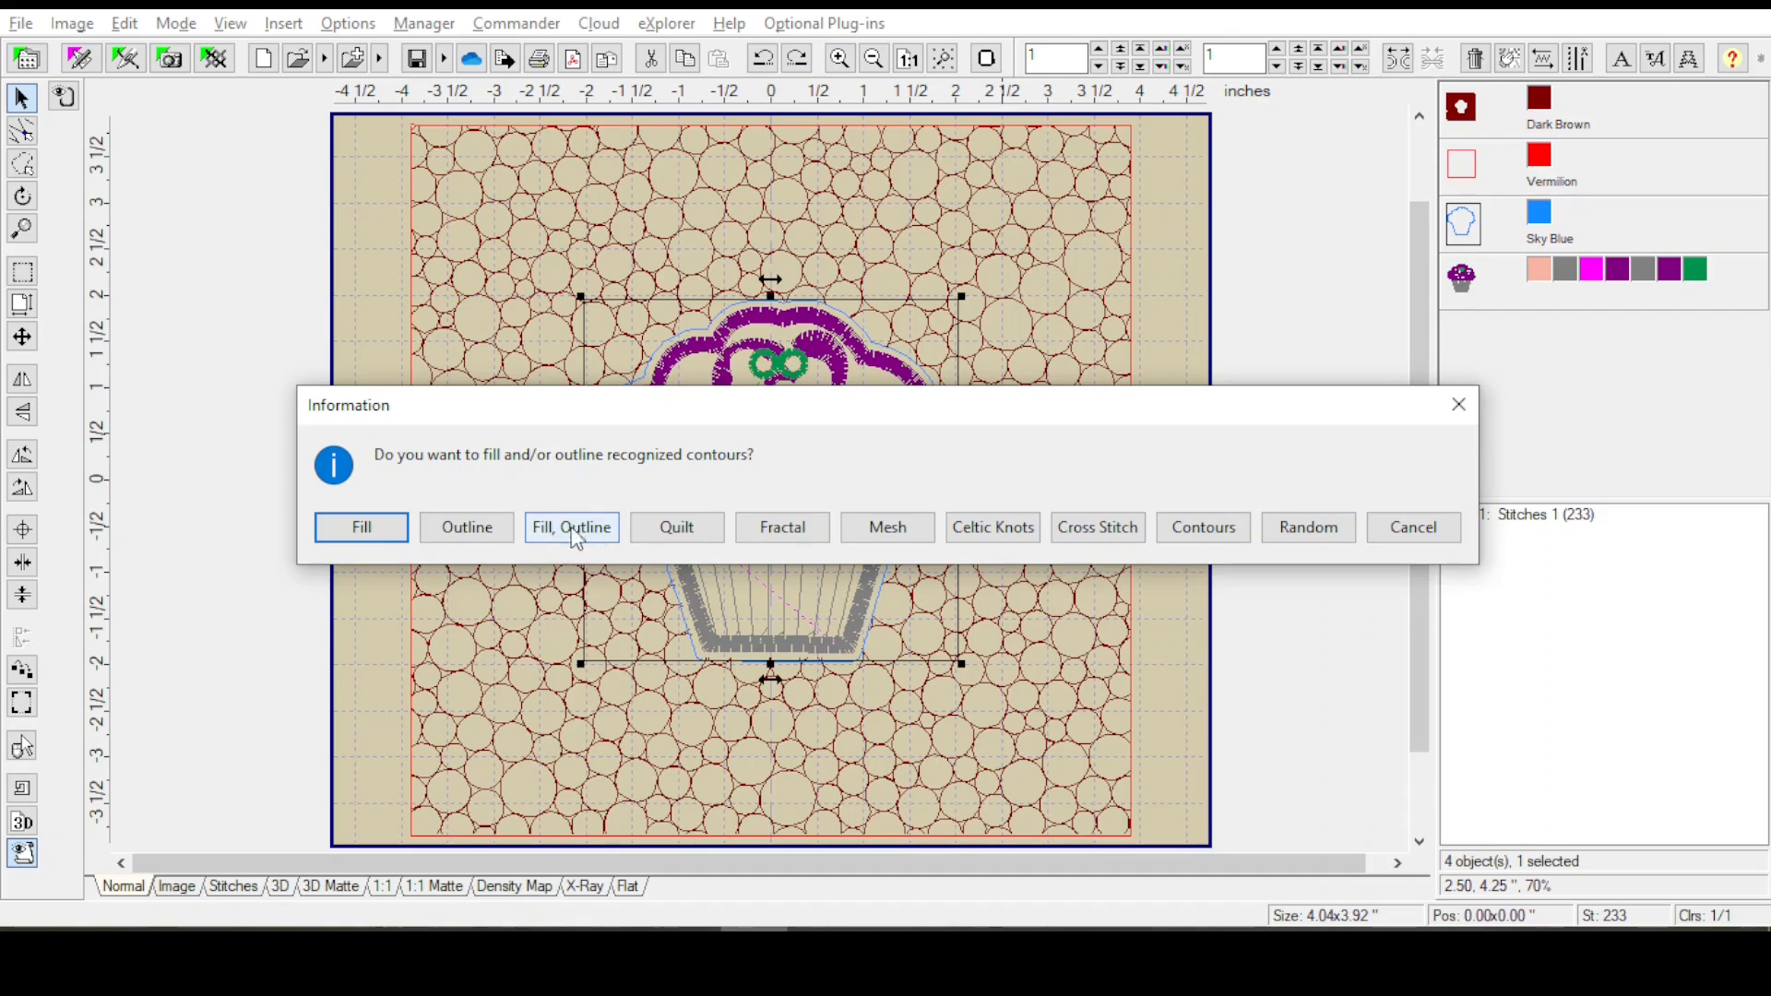
{"action": "left_click", "coordinate": [468, 540]}
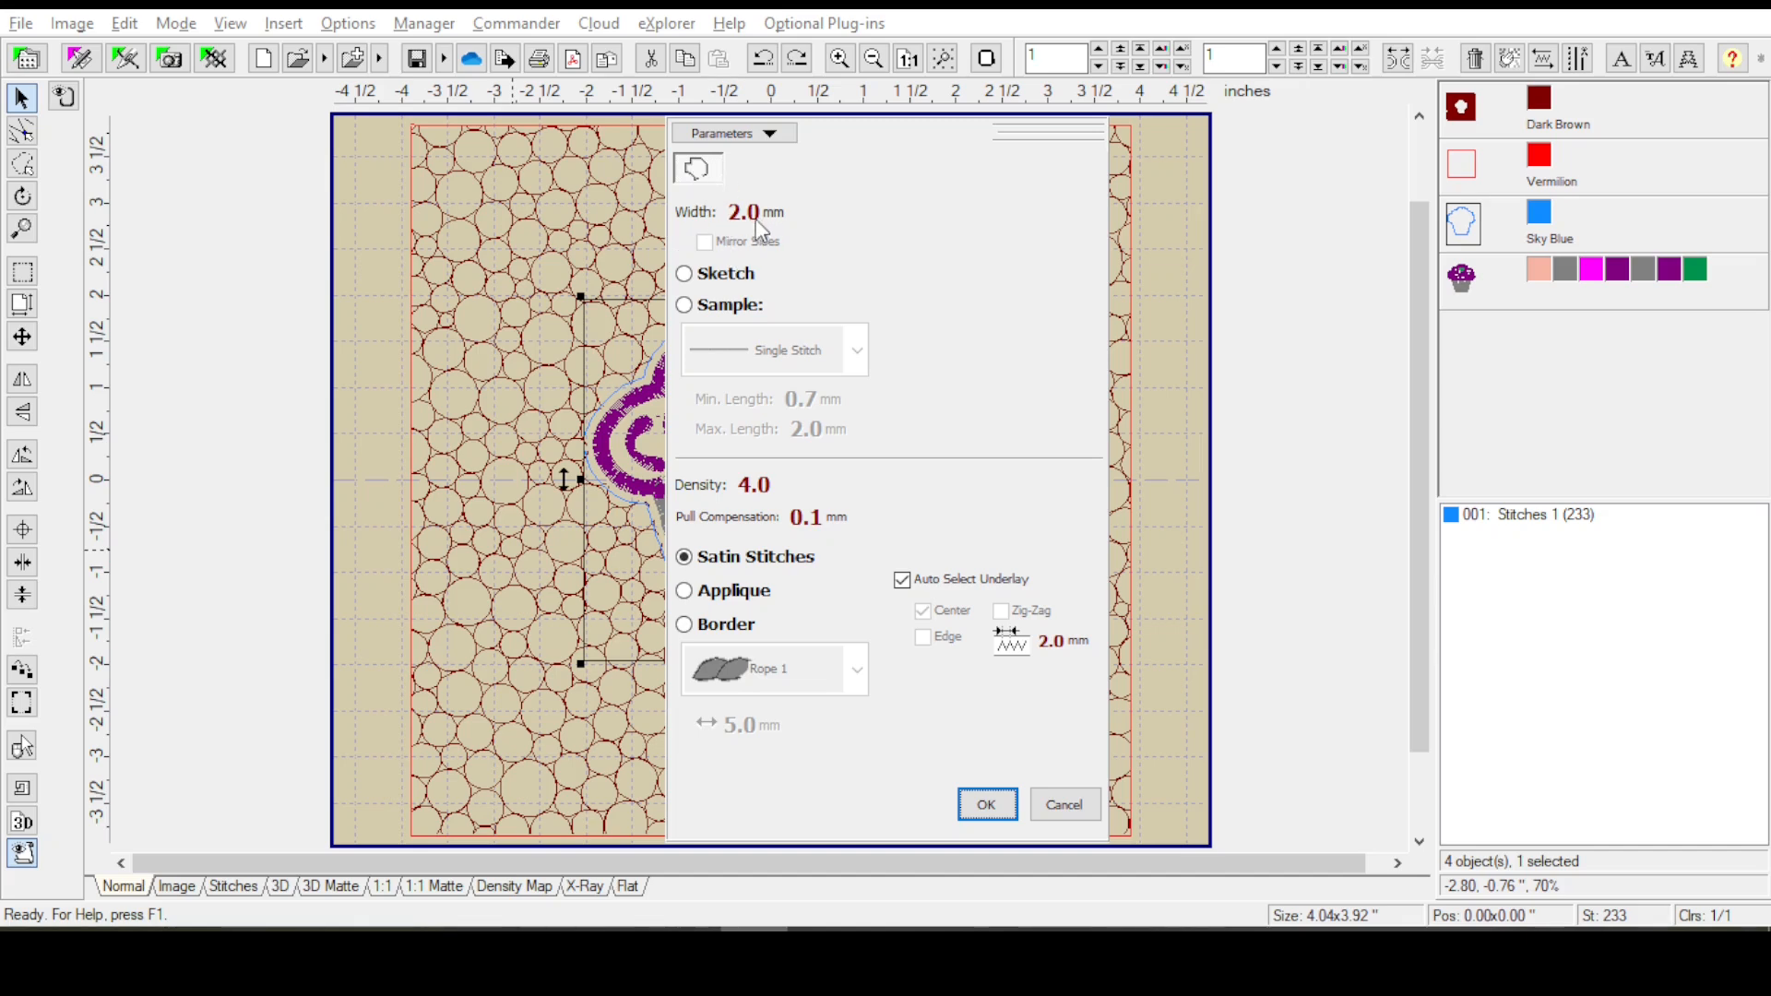
{"action": "left_click", "coordinate": [985, 804]}
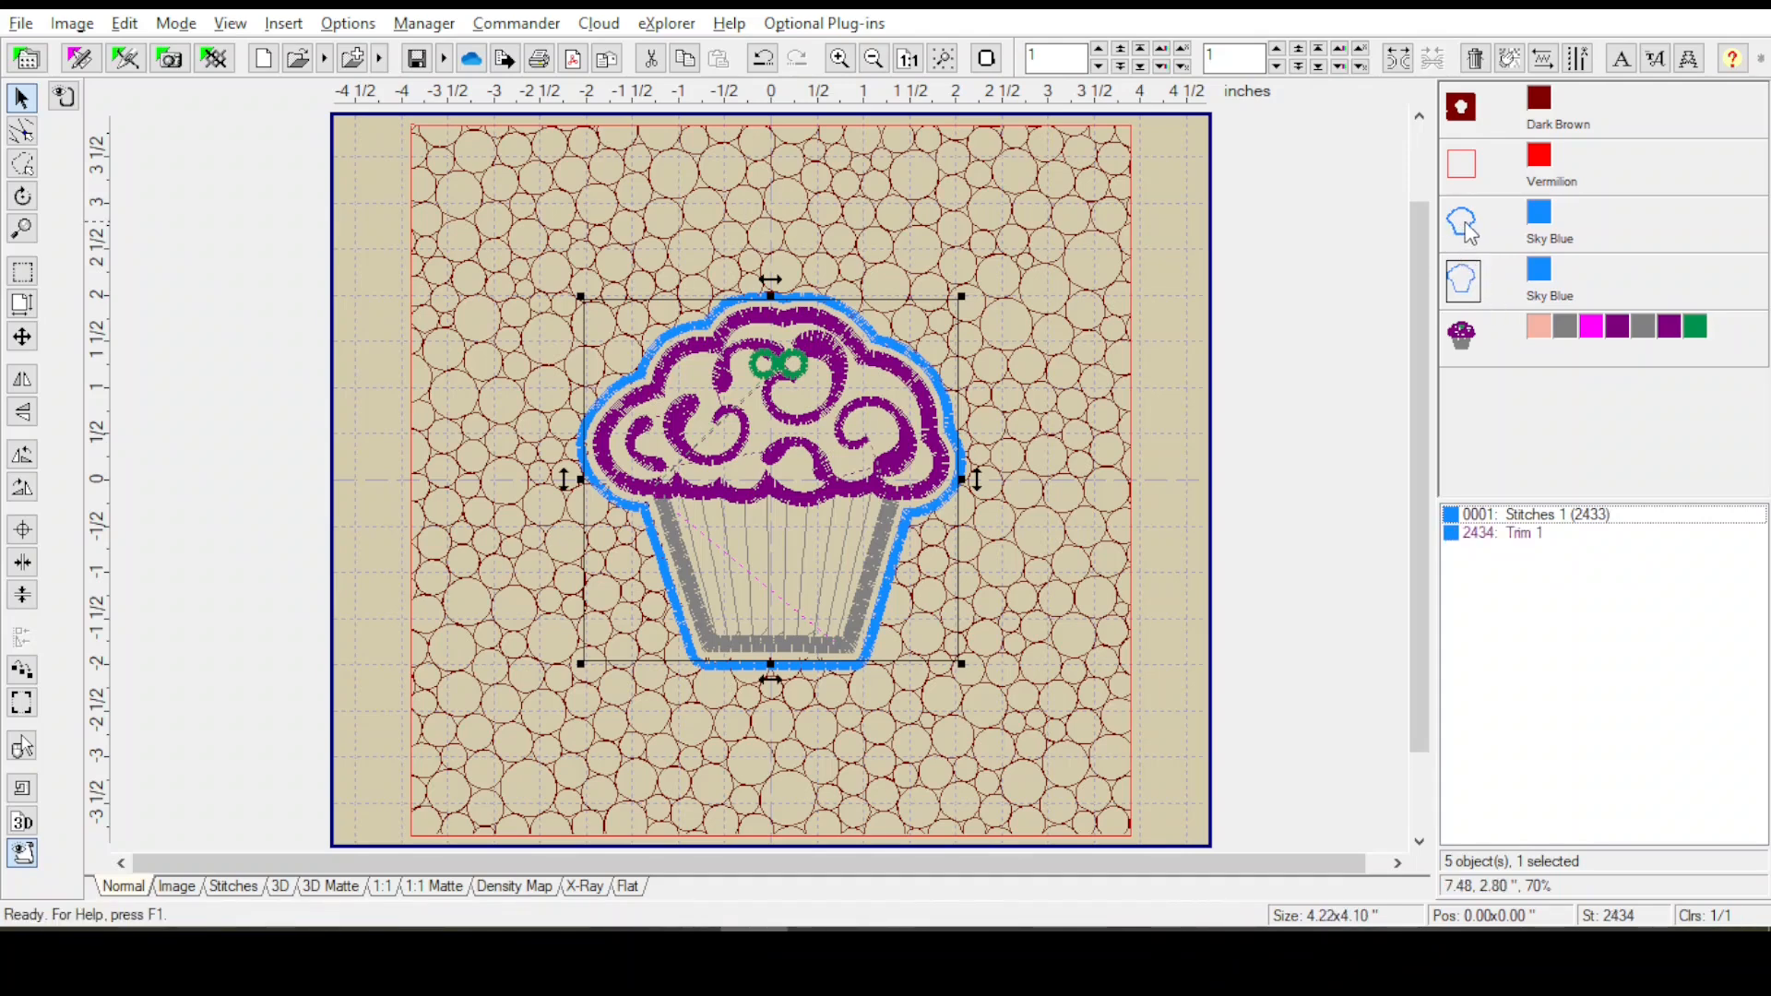
Step: Recolor the new satin outline around the cupcake to dark teal green, RGB 35, 92, 87, leaving the thin contour sky blue
{"action": "left_click", "coordinate": [1466, 231]}
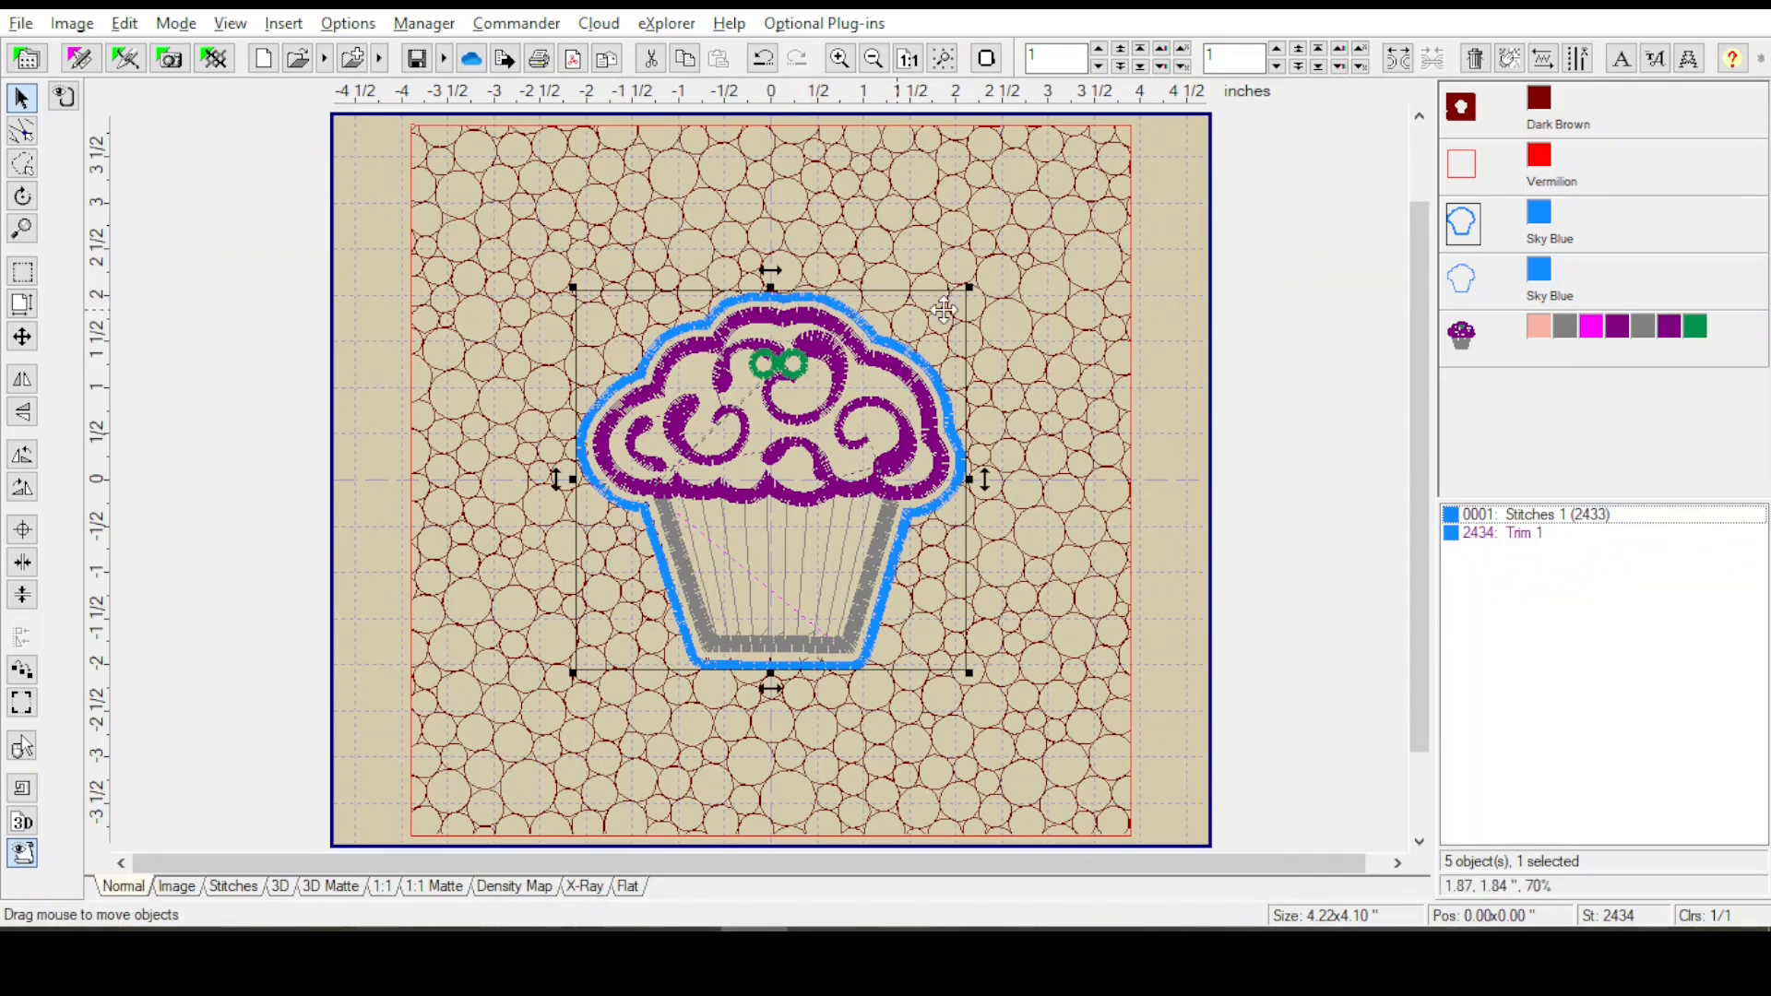
{"action": "left_click", "coordinate": [1460, 284]}
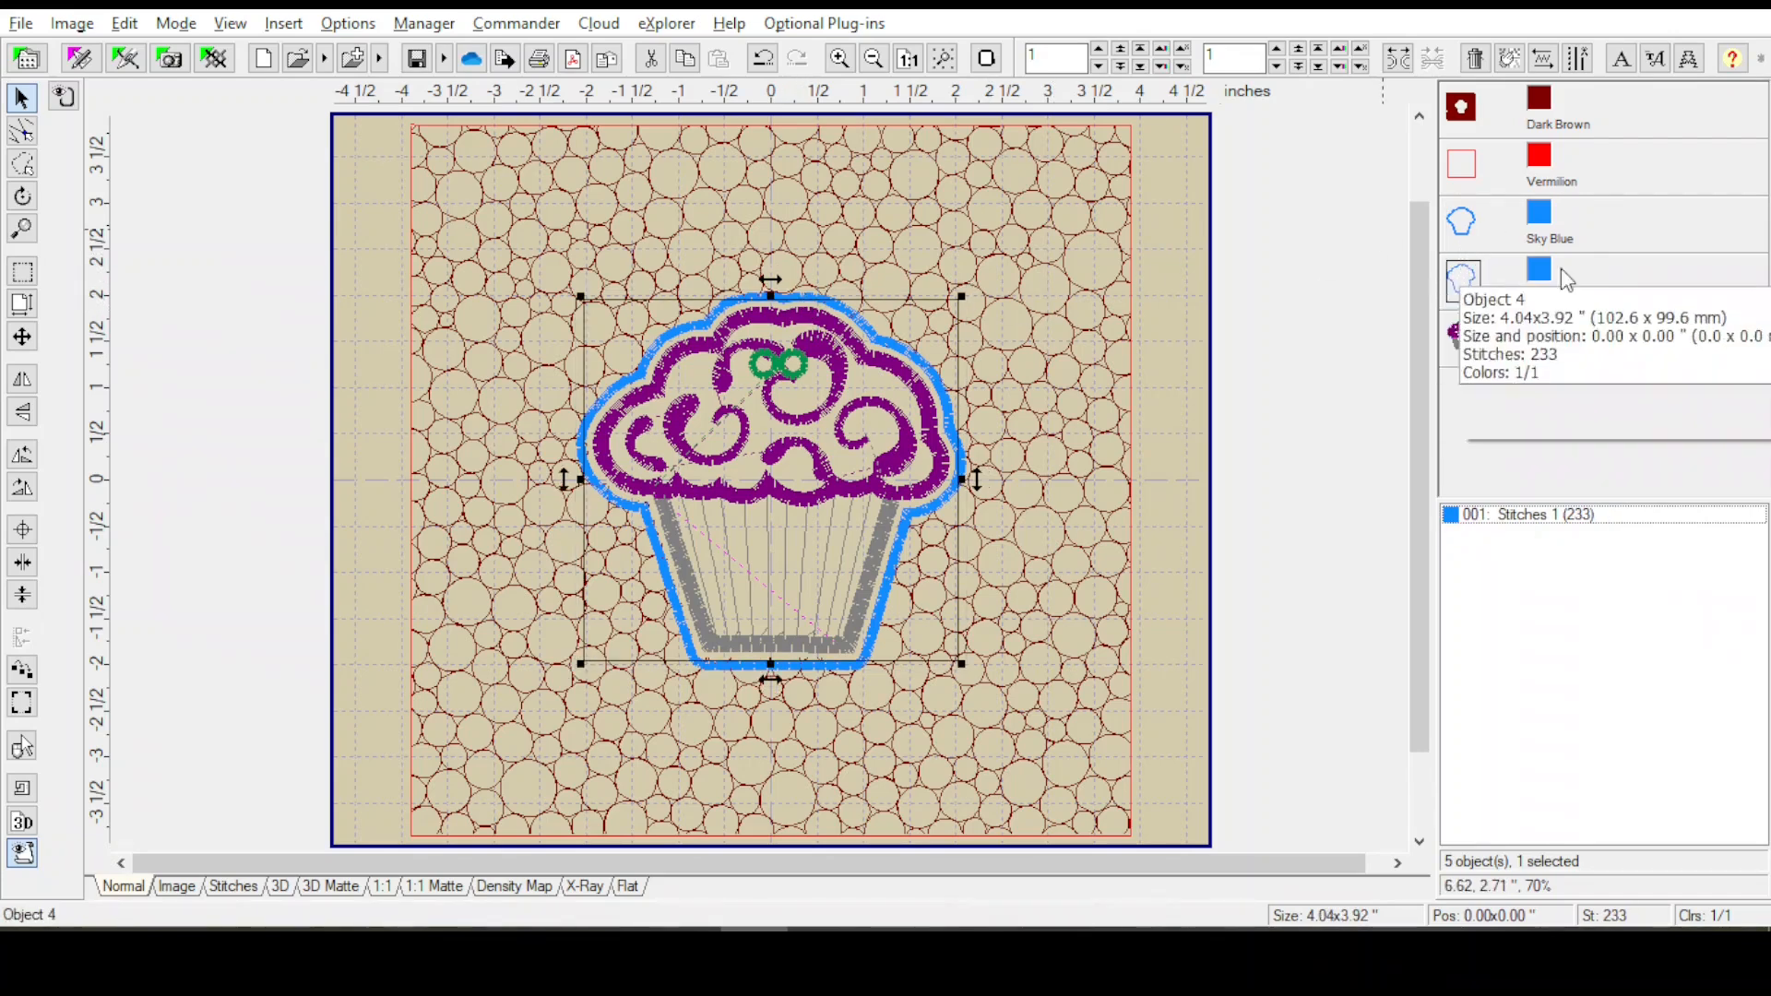
{"action": "mouse_move", "coordinate": [1540, 281]}
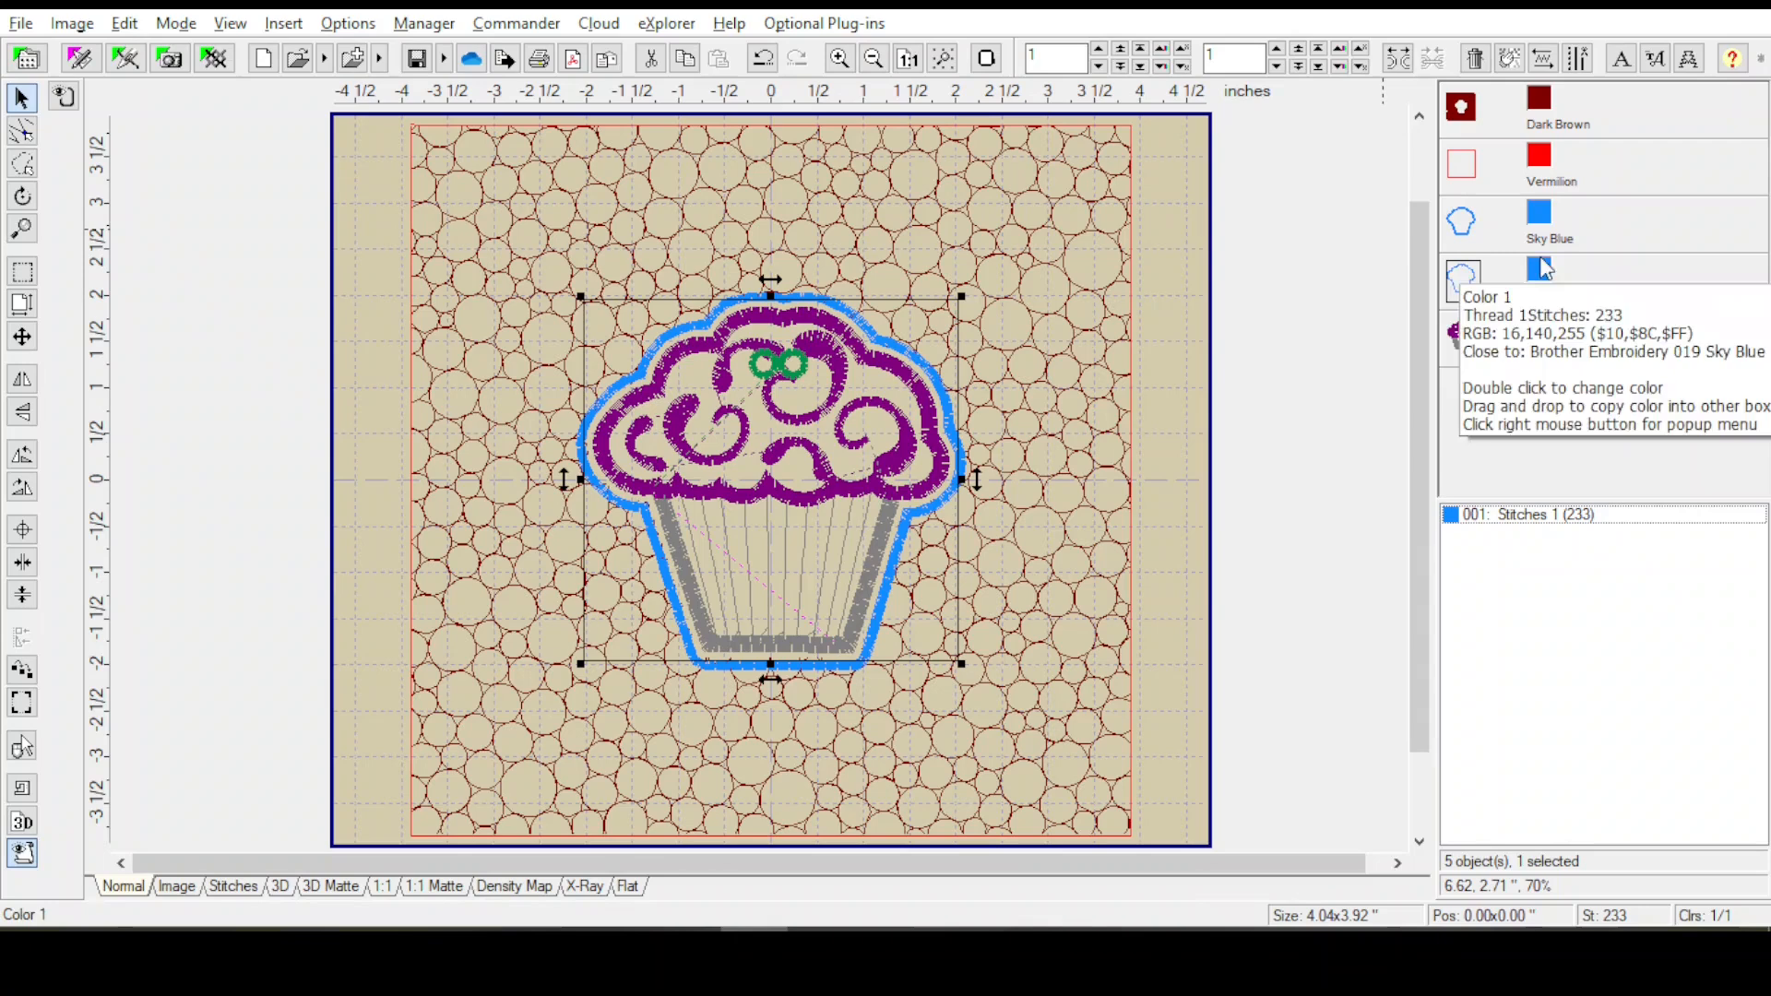
{"action": "left_click", "coordinate": [1462, 222]}
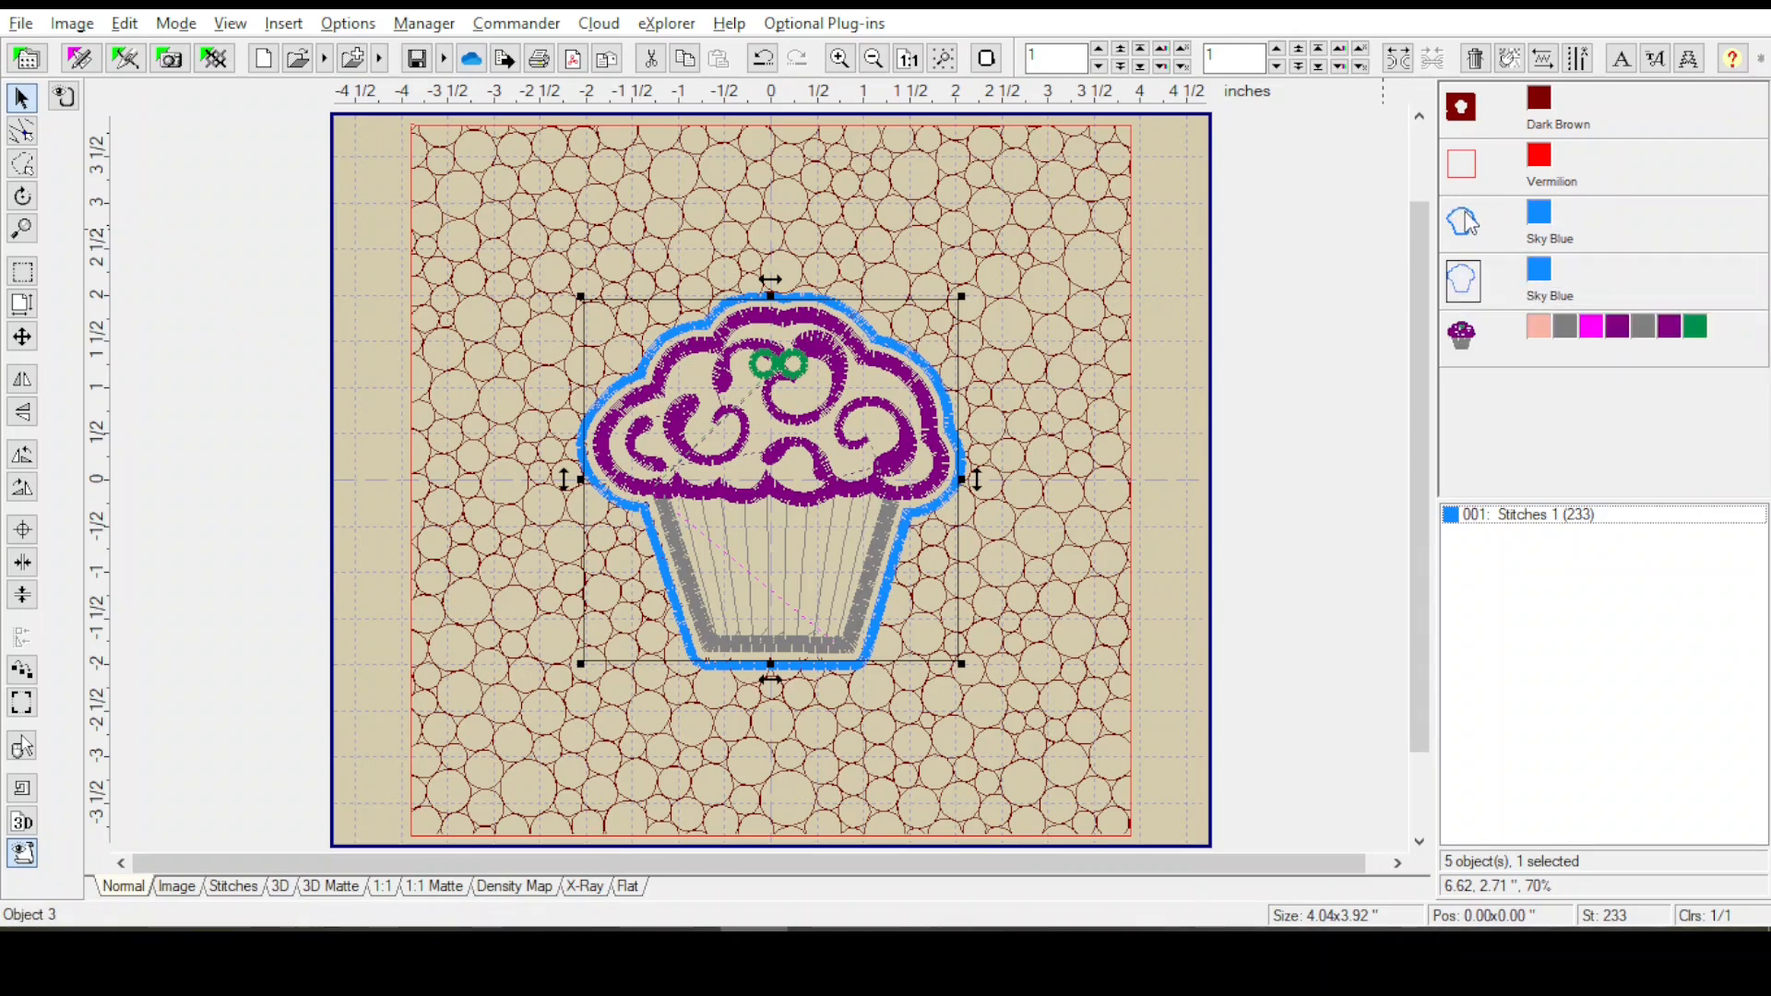
{"action": "double_click", "coordinate": [1540, 219]}
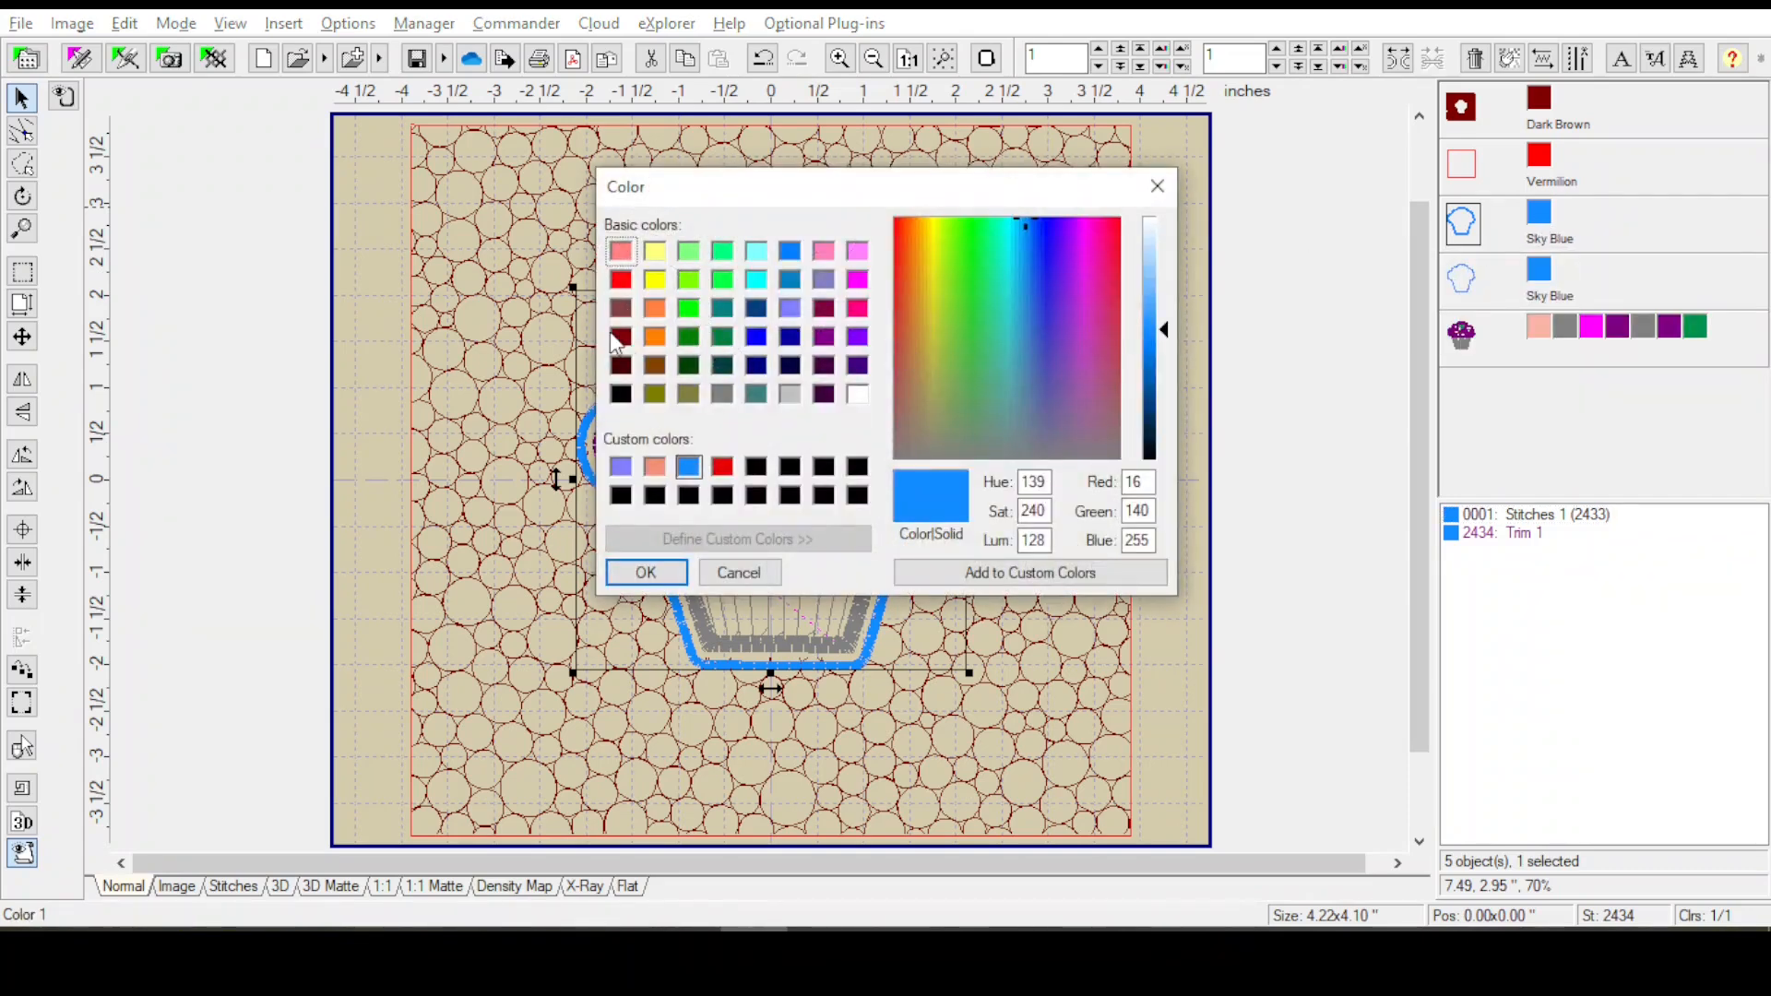
{"action": "left_click", "coordinate": [654, 365]}
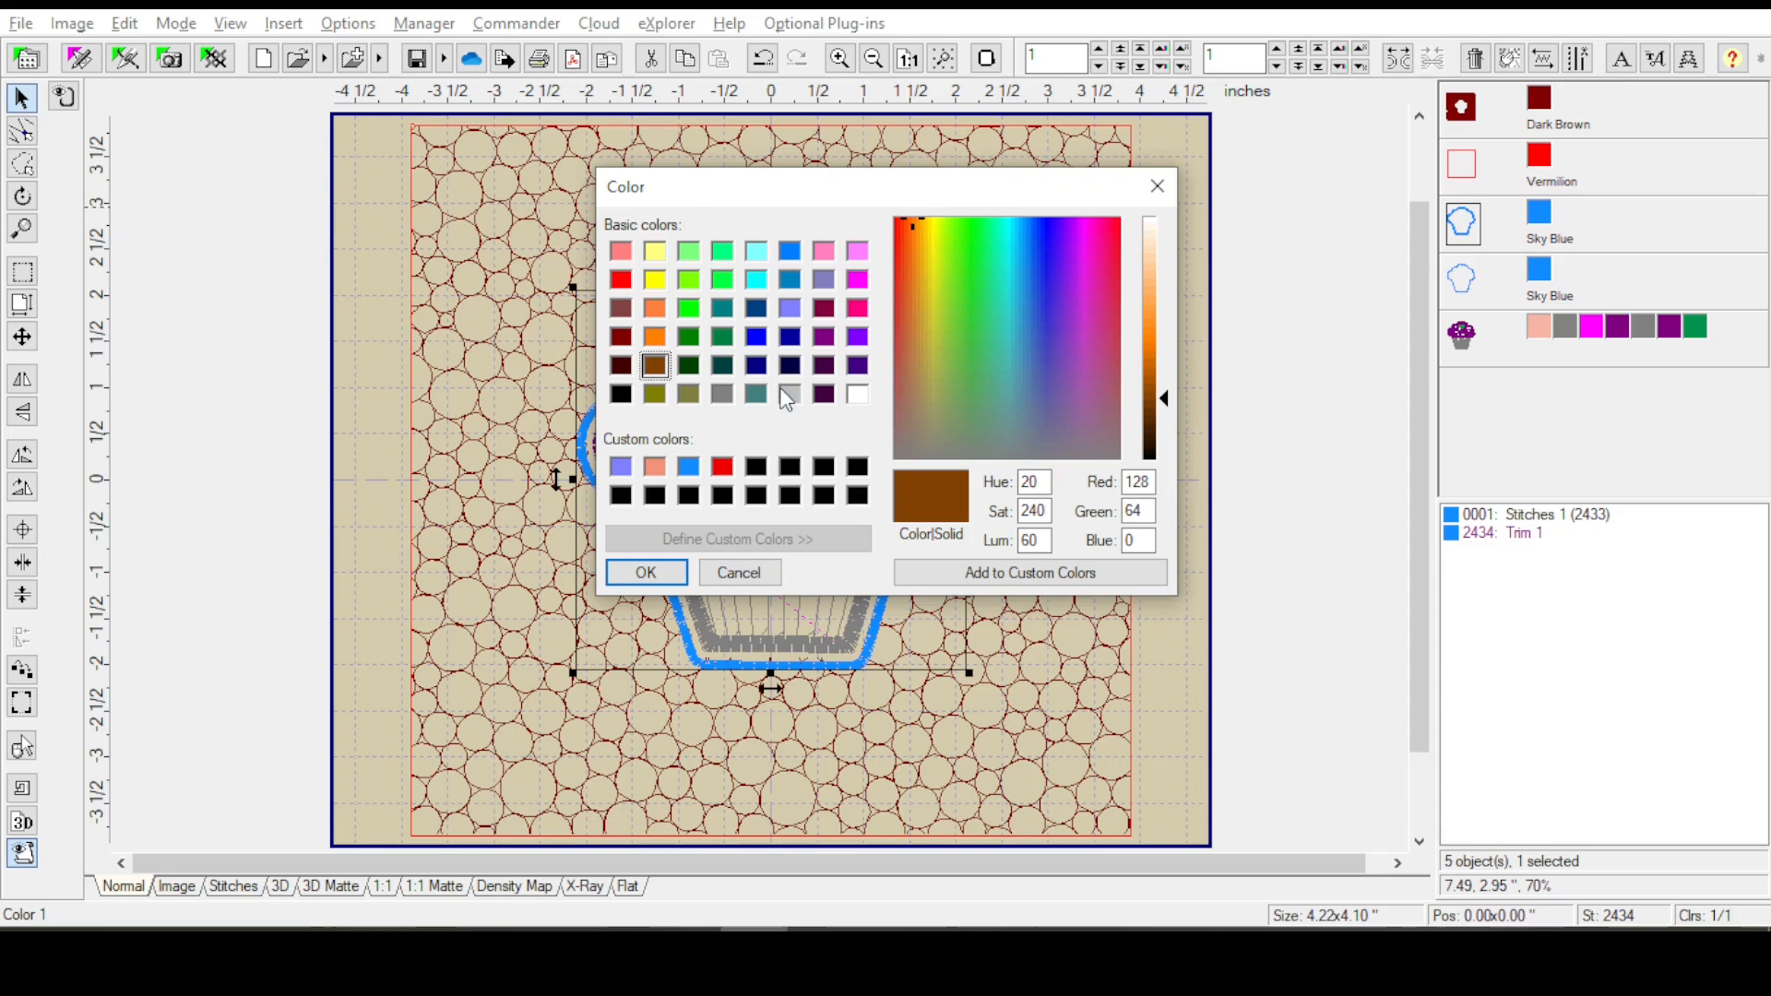
{"action": "left_click", "coordinate": [918, 335]}
{"action": "left_click", "coordinate": [953, 345]}
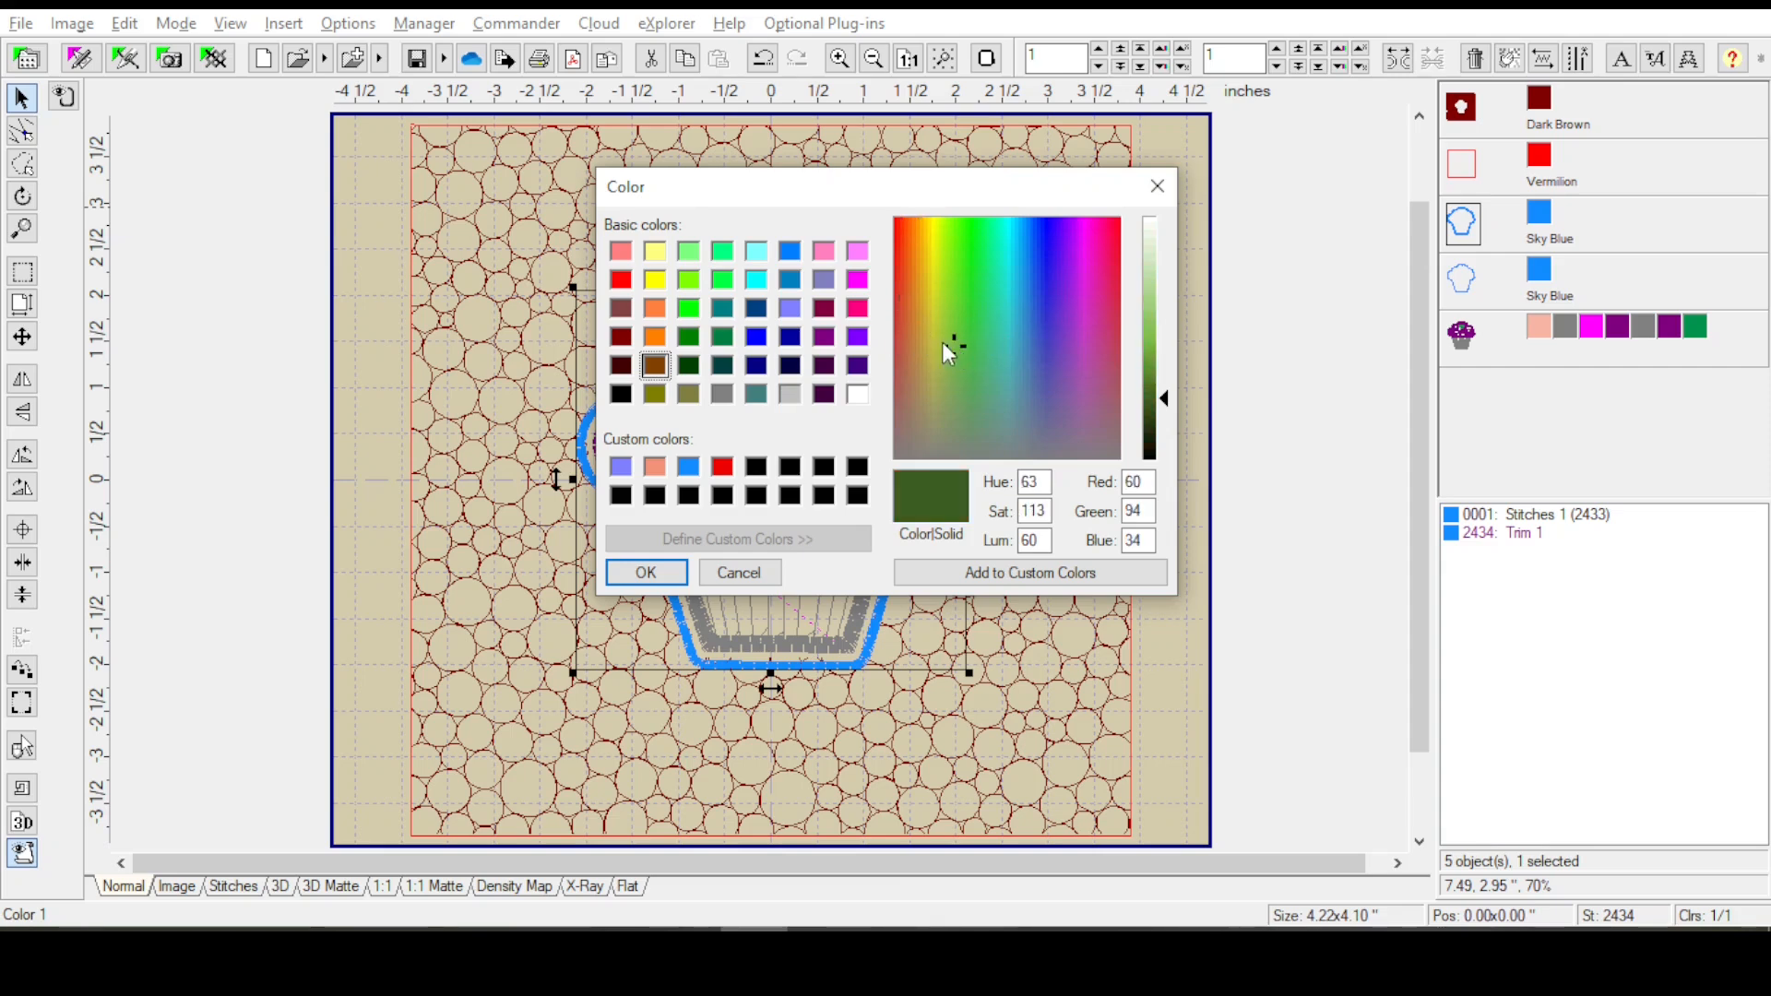
{"action": "left_click", "coordinate": [1004, 350]}
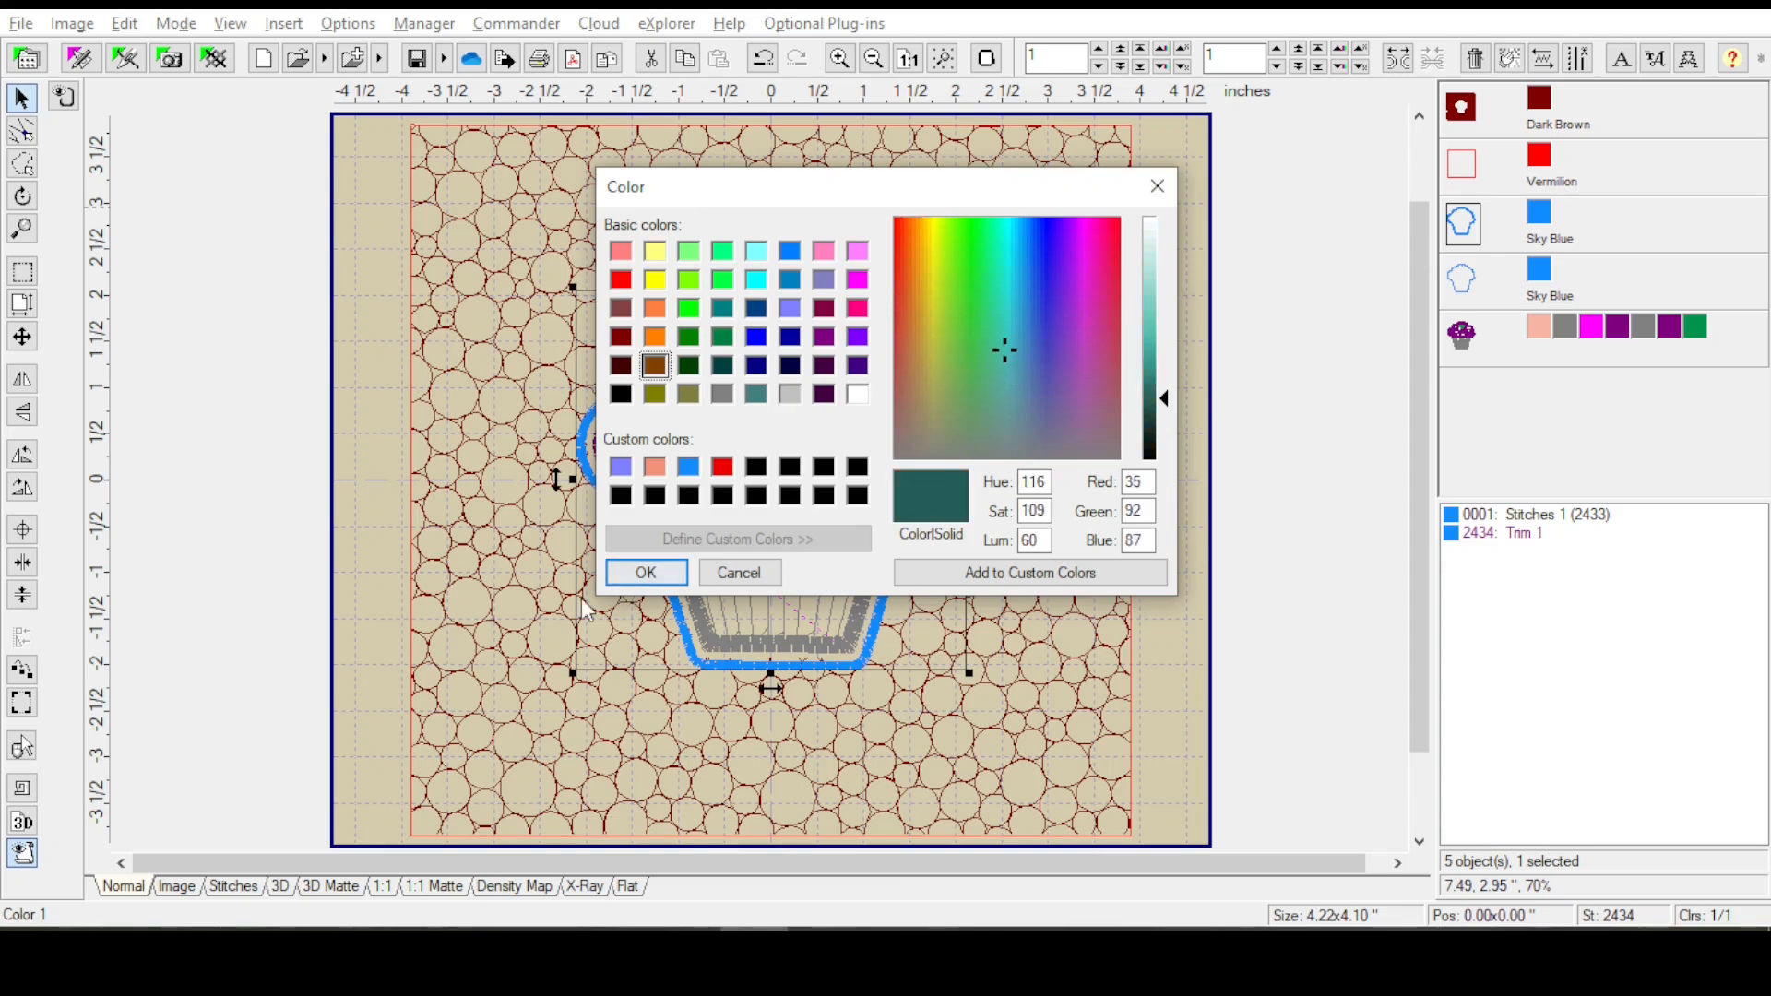
{"action": "left_click", "coordinate": [646, 573]}
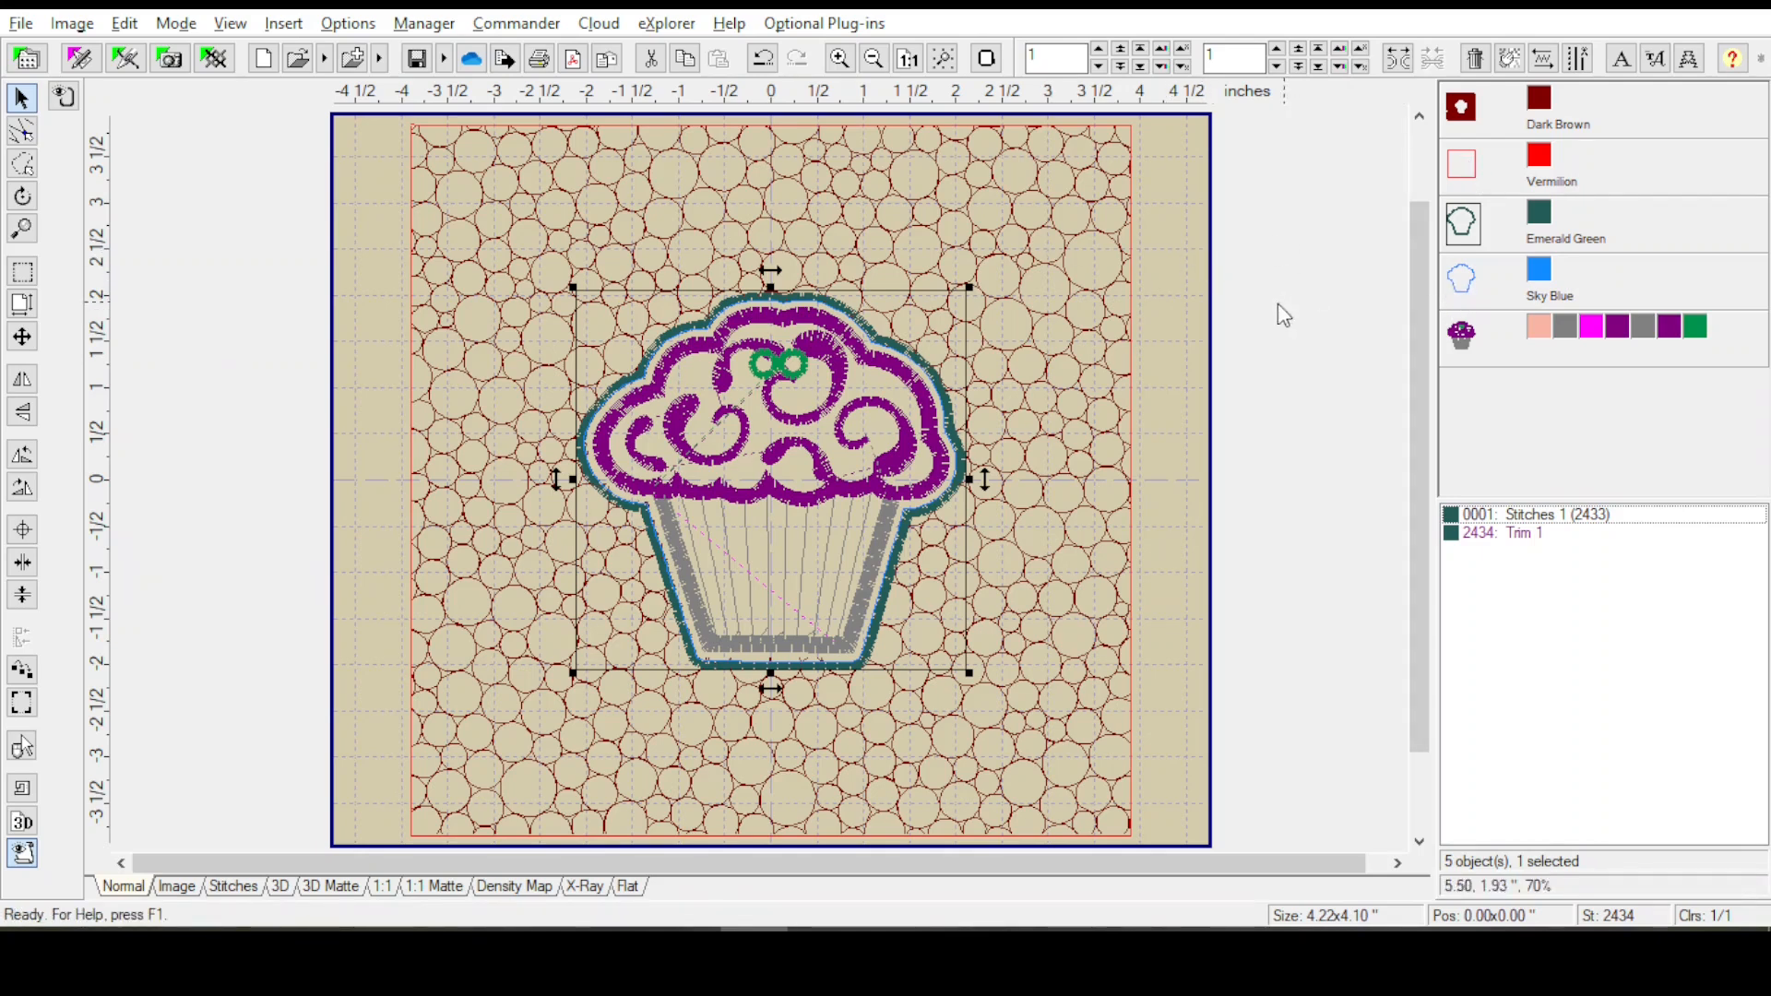
Step: Deselect all objects and preview the whole quilt block in 3D
{"action": "left_click", "coordinate": [1199, 288]}
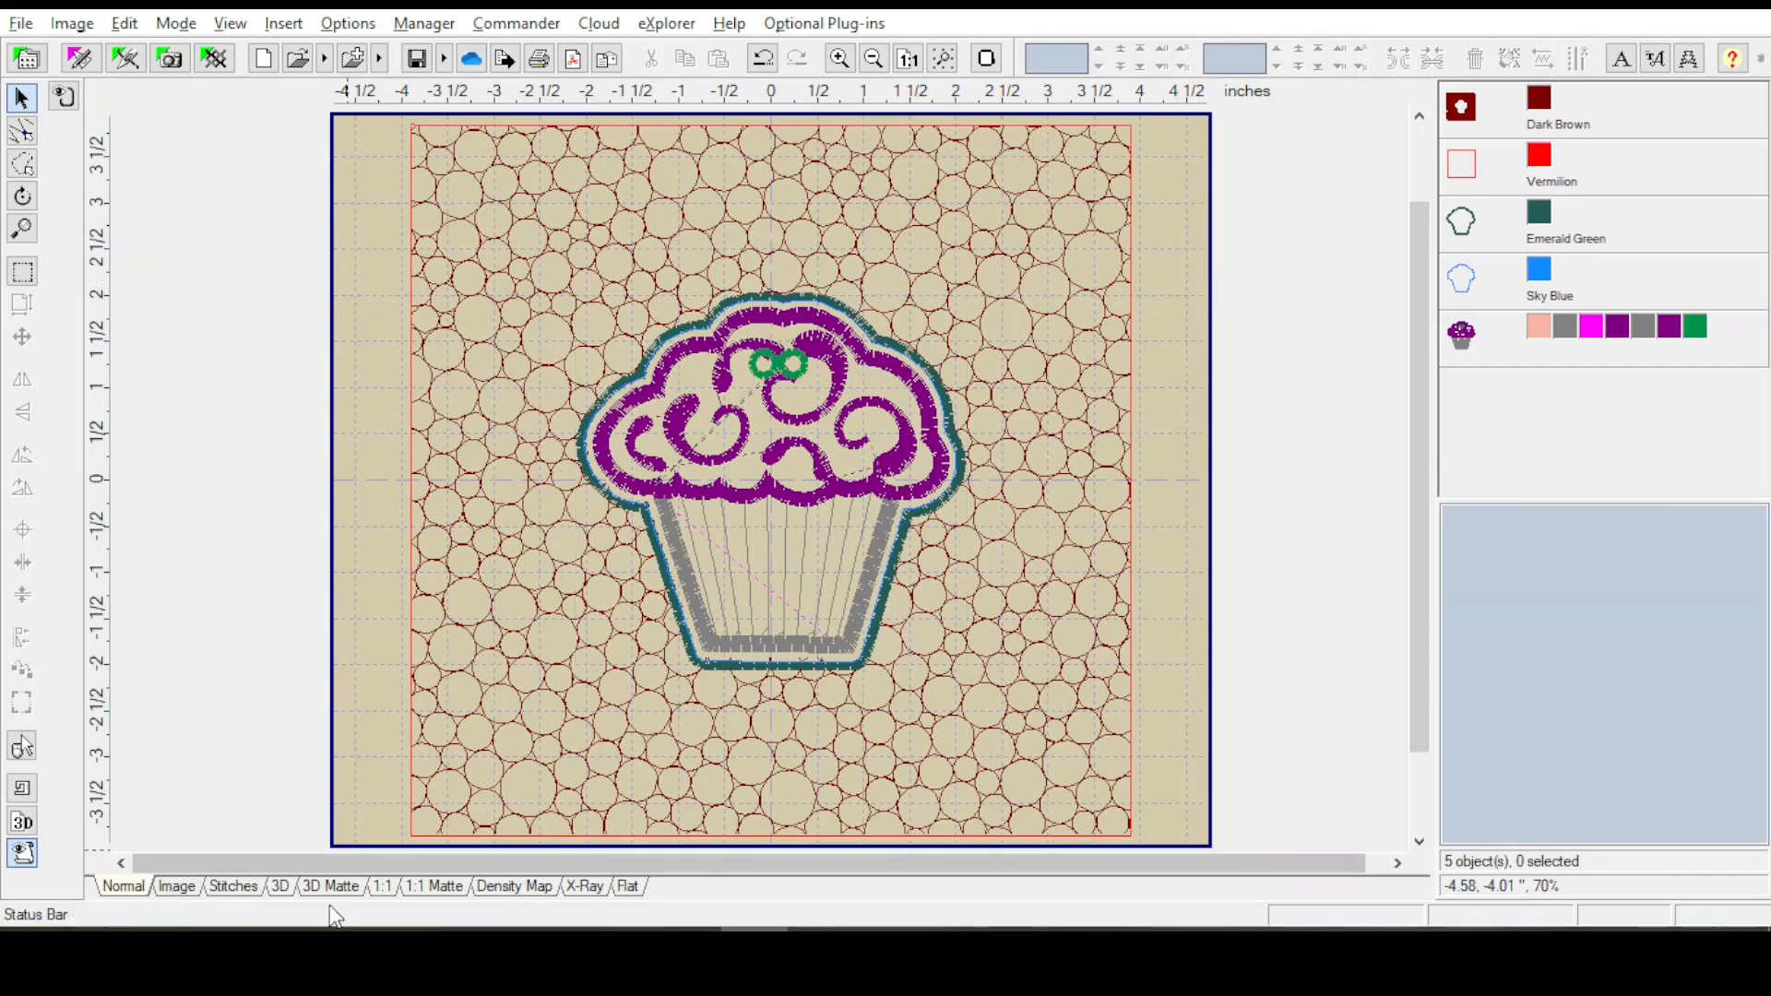
{"action": "left_click", "coordinate": [280, 888]}
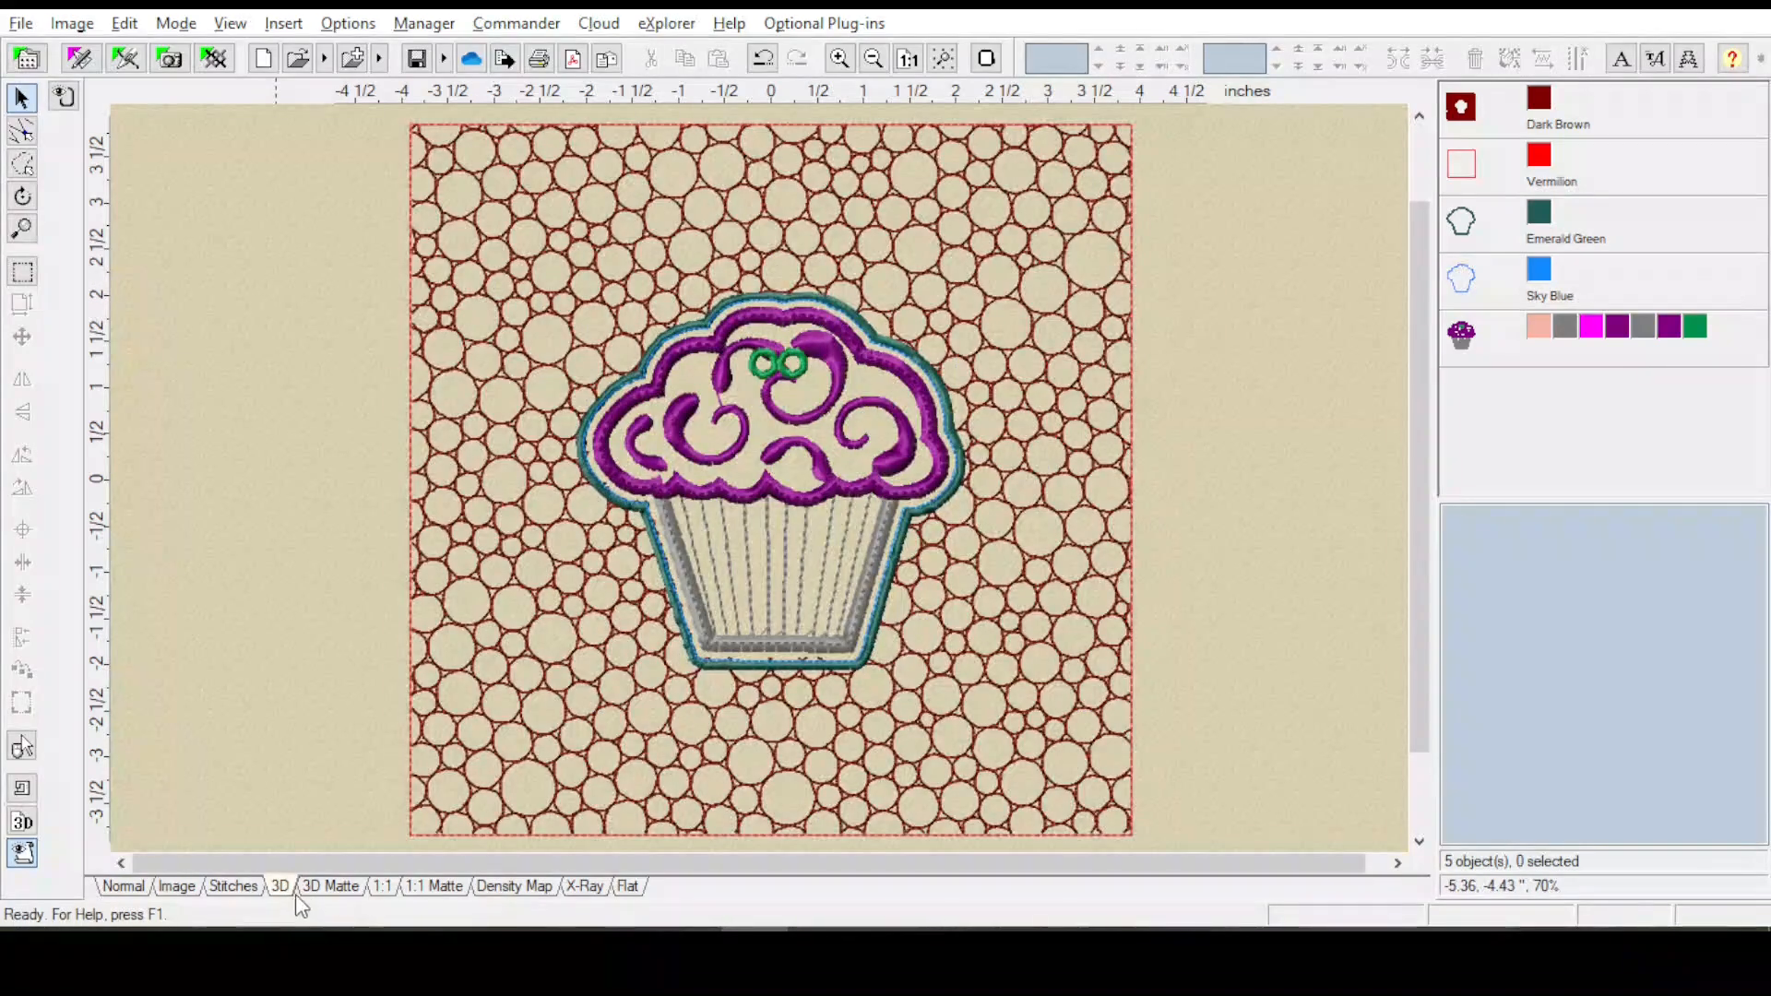